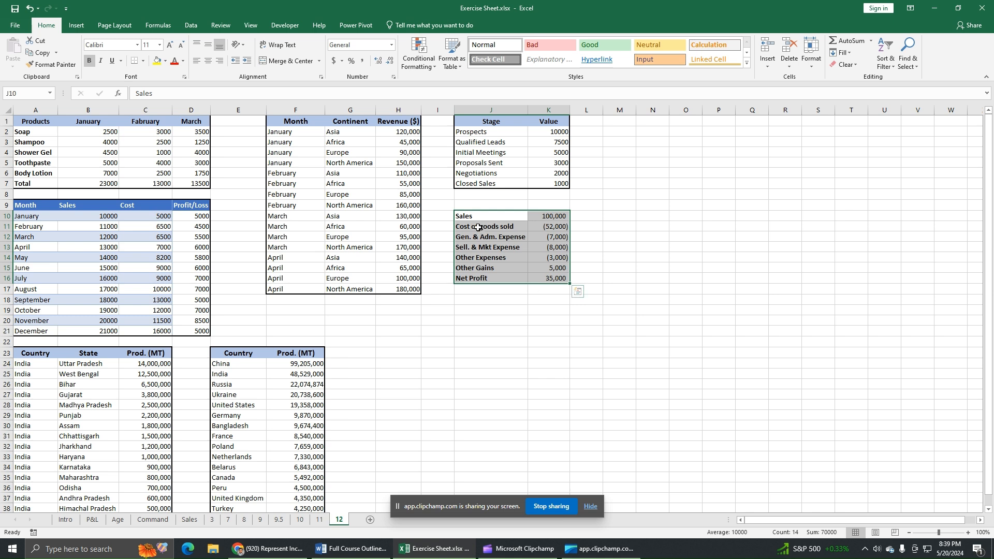
- Review the profit statement's line items in J10:K16, from Sales through the expenses and Other Gains to Net Profit
click(486, 217)
click(543, 216)
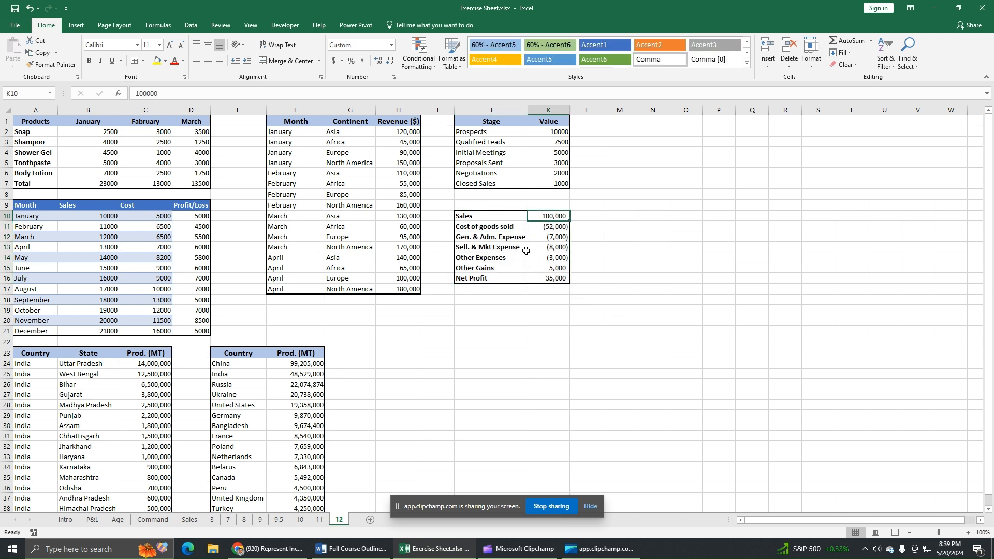
click(507, 228)
click(520, 238)
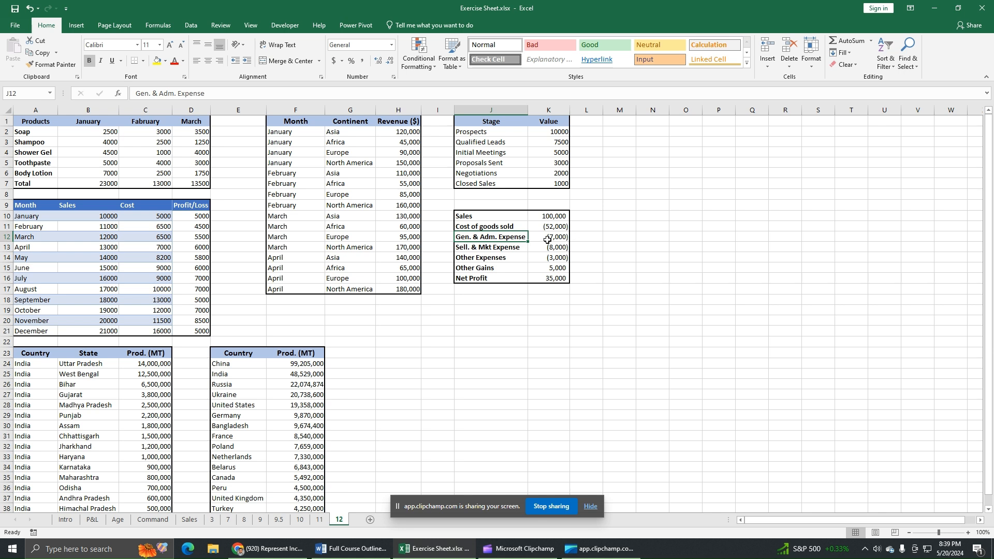
click(513, 247)
click(492, 259)
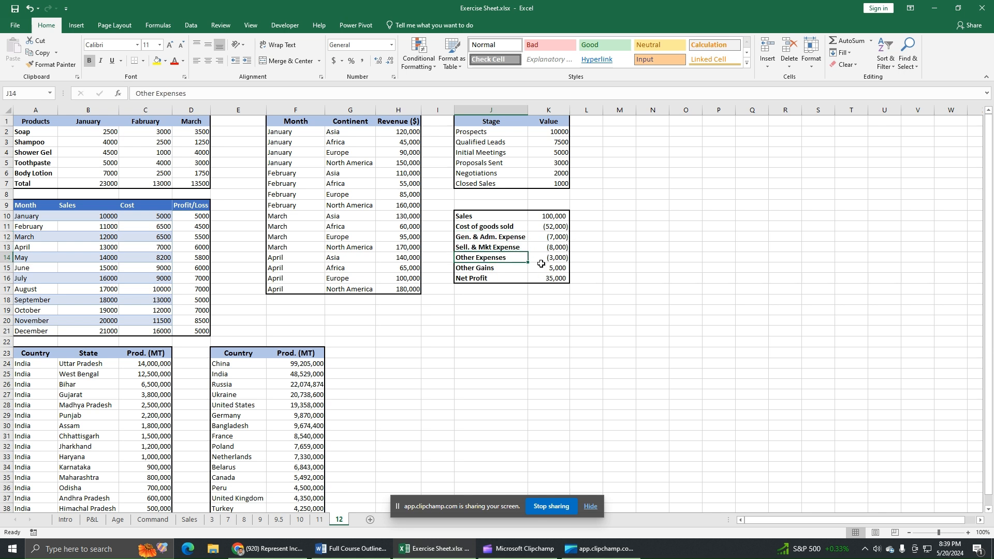
click(506, 269)
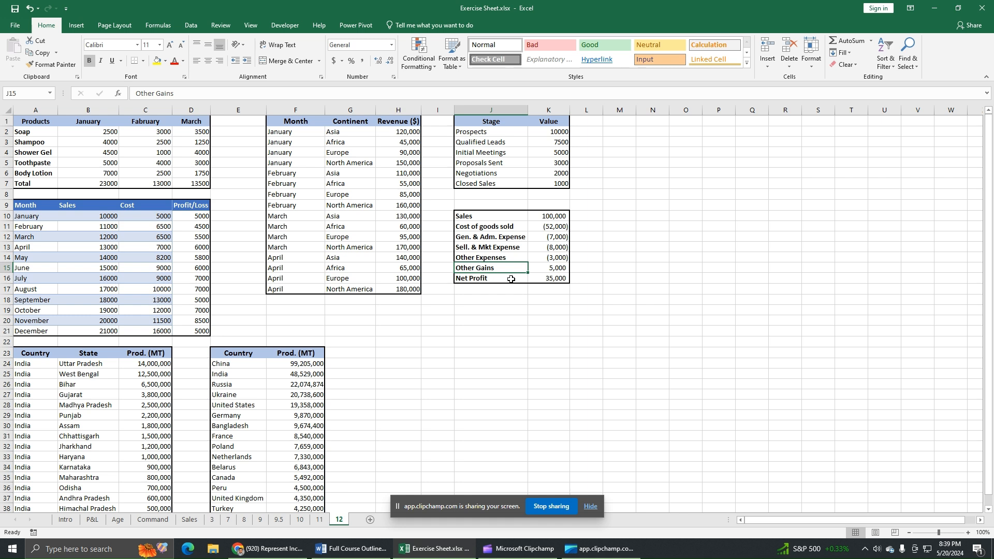
click(546, 278)
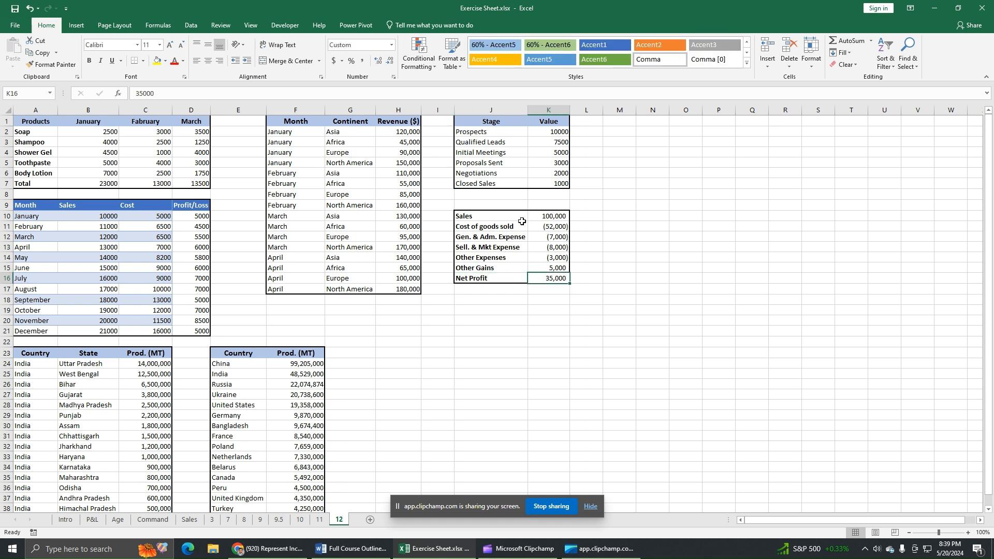
- Inspect the amounts in K10:K16, distinguishing the income items from the cost and expense items
click(552, 217)
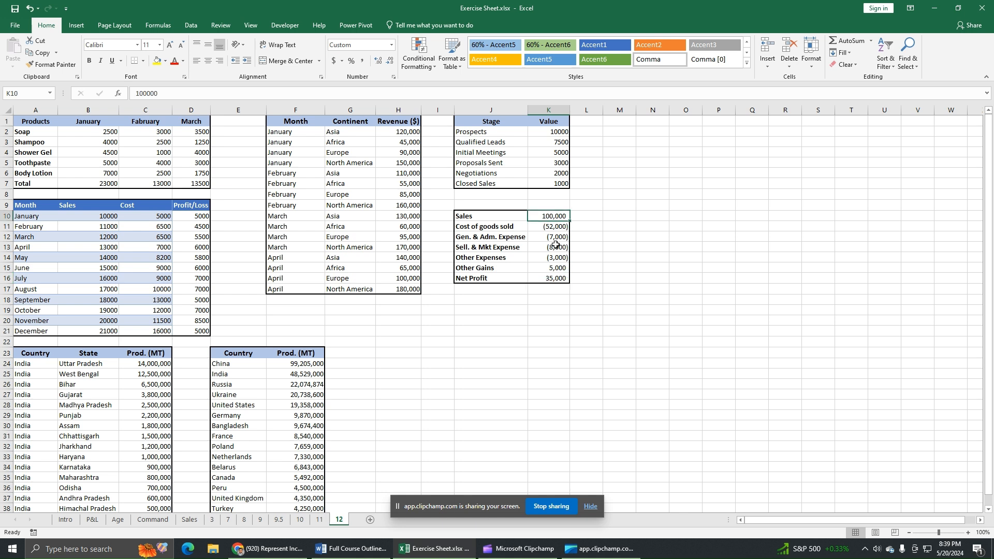
click(538, 269)
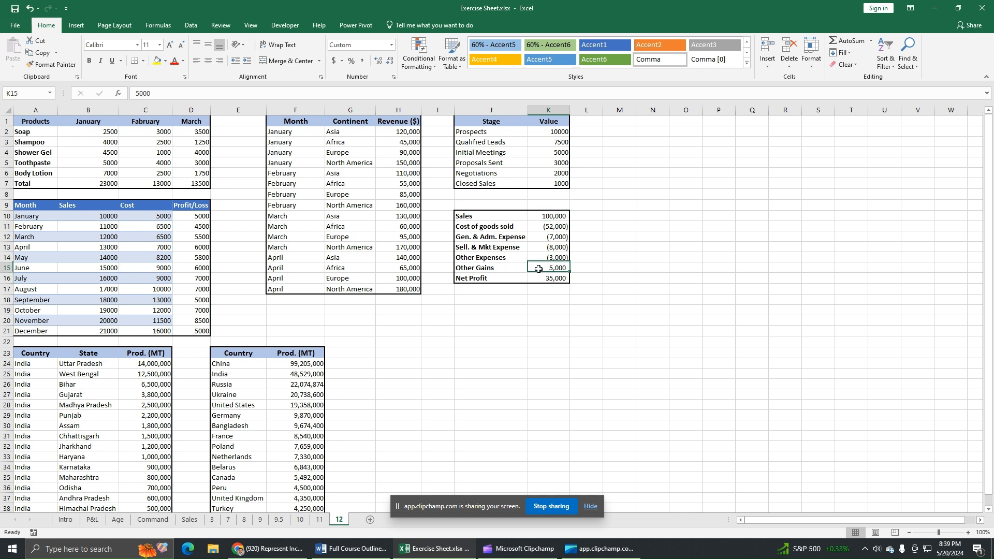
click(533, 227)
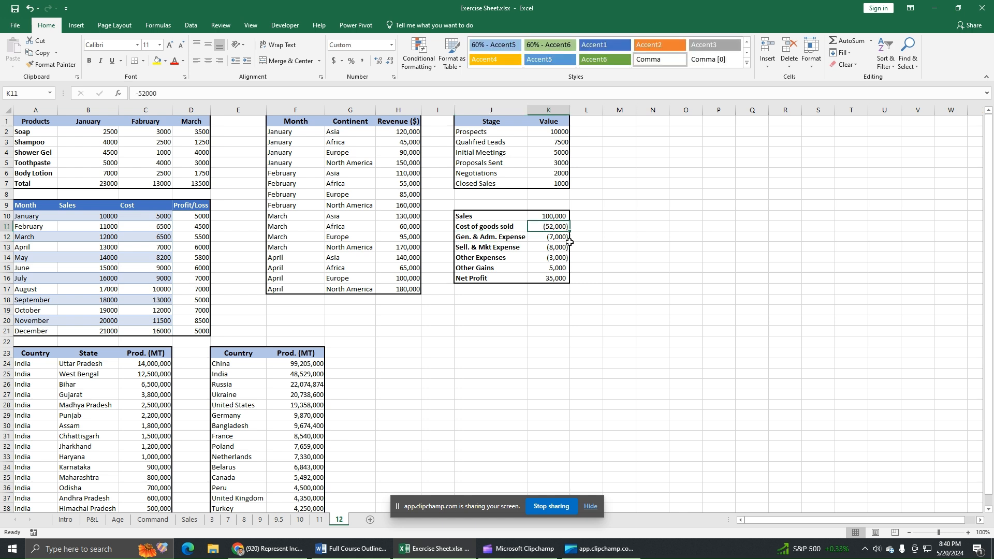
click(518, 238)
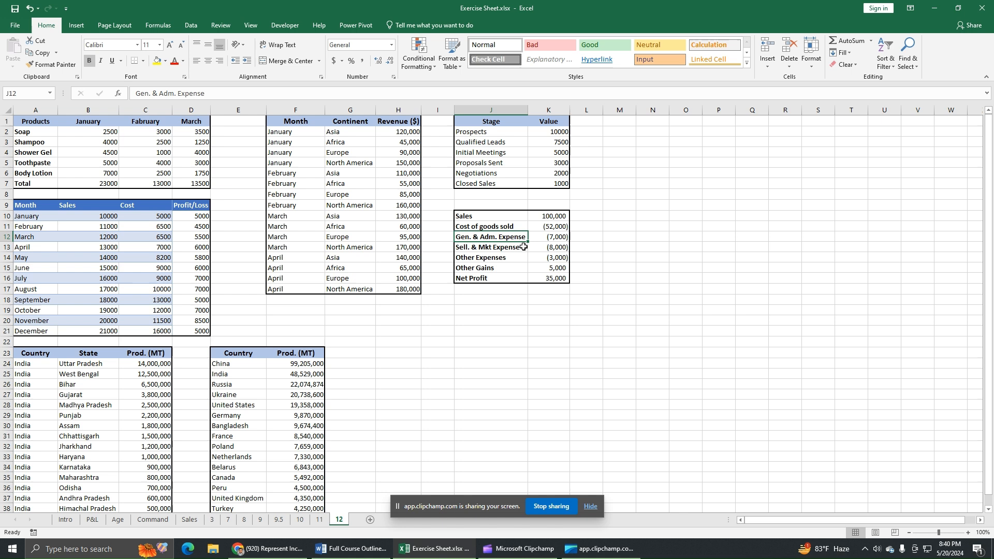
click(538, 238)
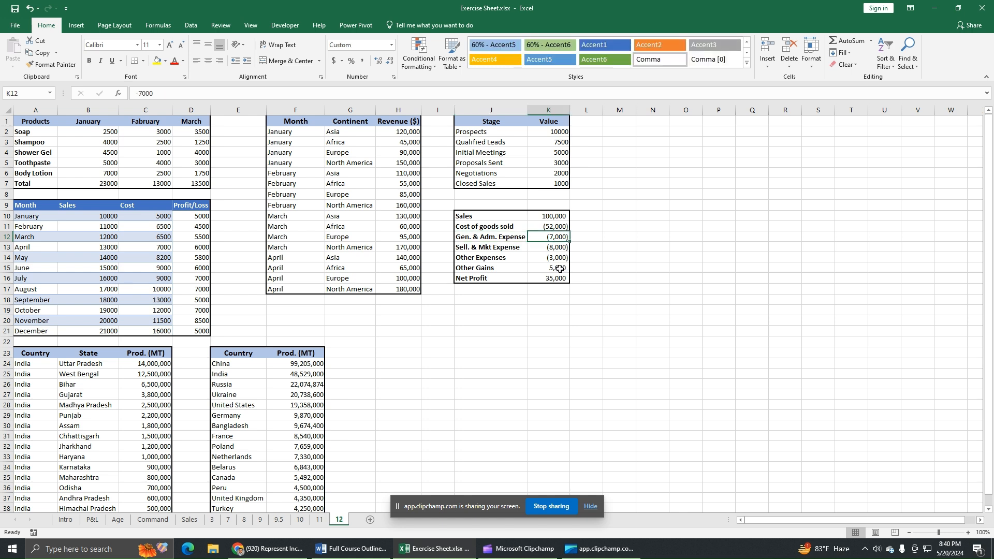
click(534, 248)
click(545, 258)
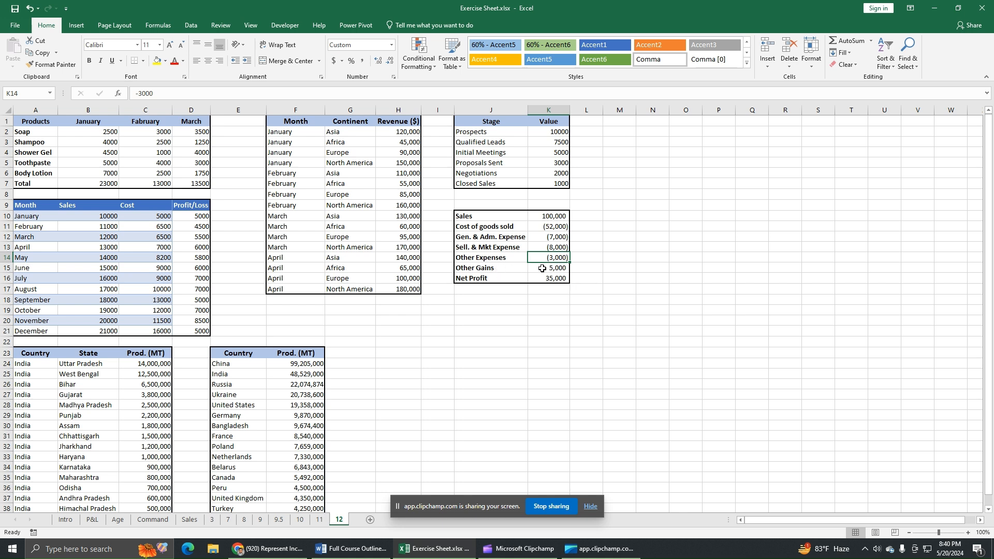
click(542, 268)
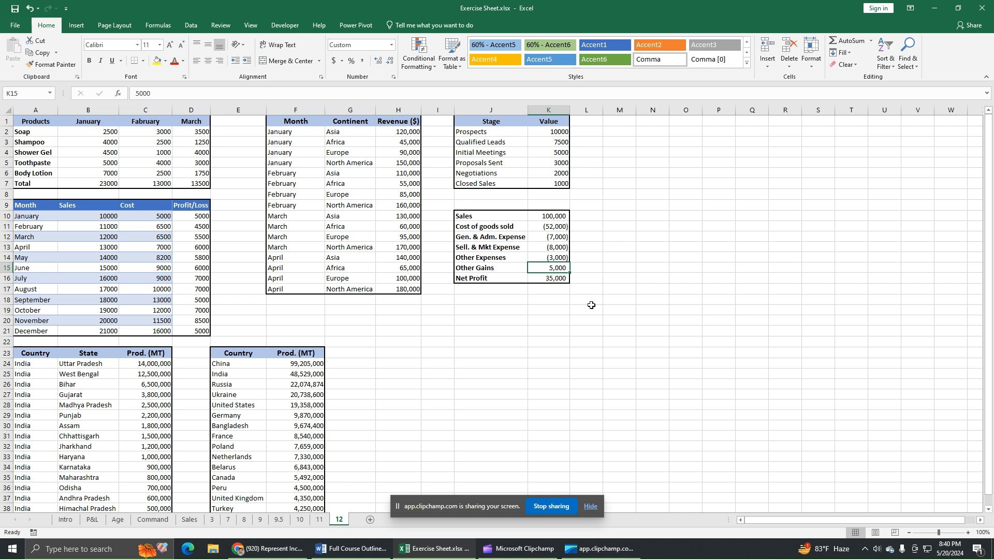
click(544, 277)
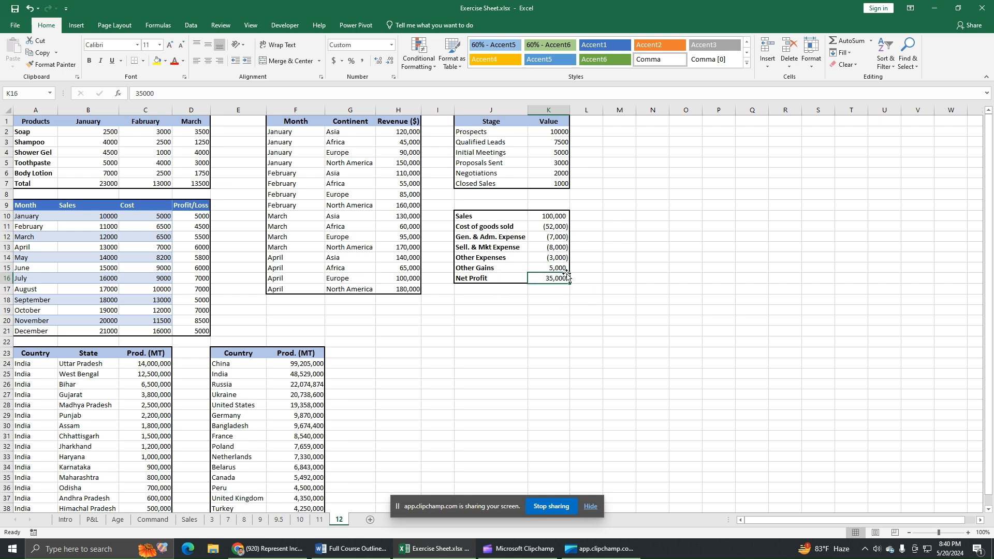
- Check the signs of the stored values for Sales, Other Gains and the expenses in K10:K15
click(561, 217)
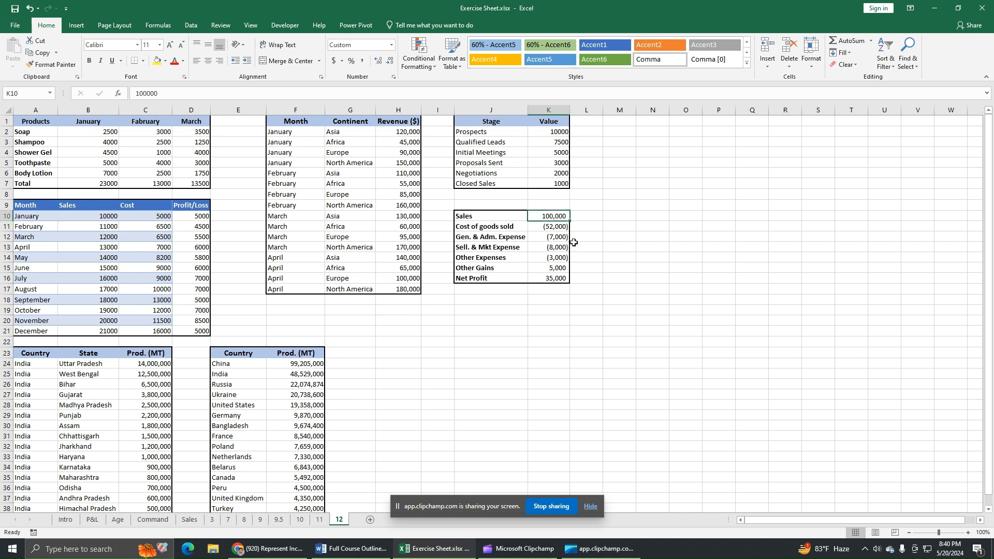
click(559, 228)
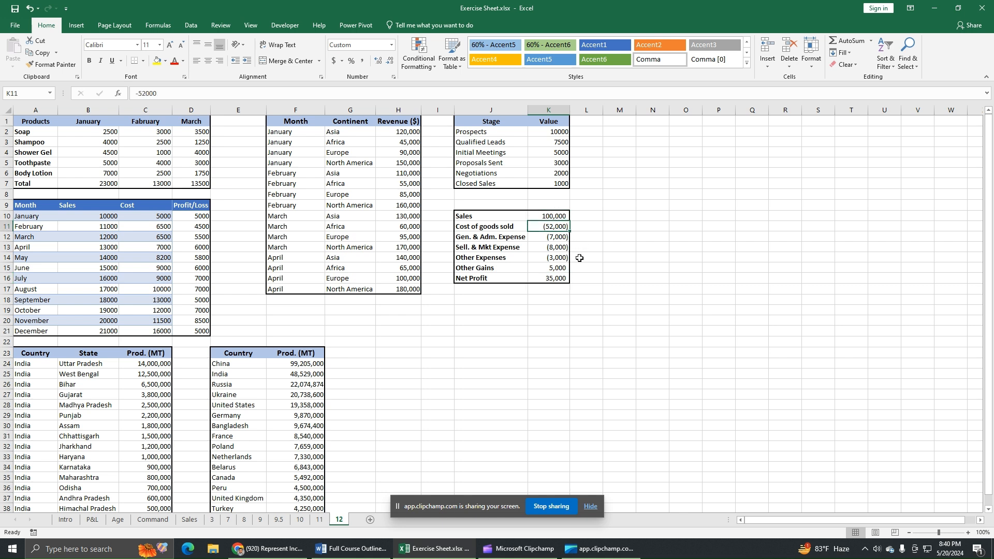
click(561, 216)
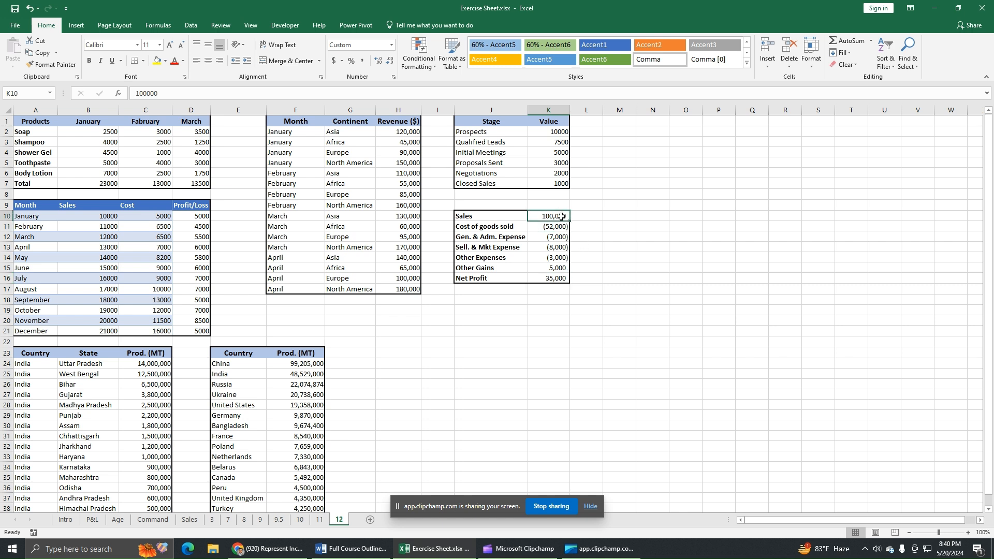
click(558, 267)
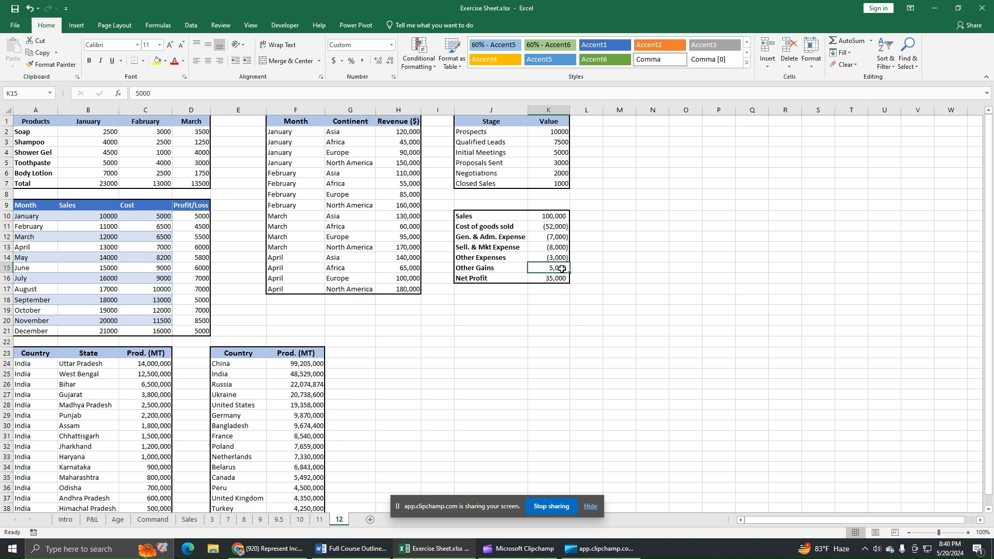
click(555, 216)
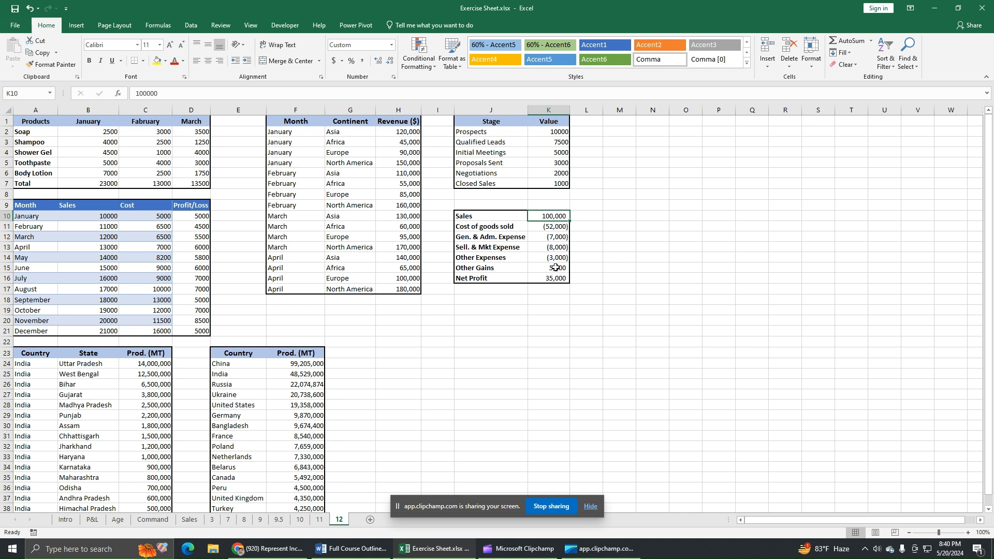
click(555, 267)
click(543, 229)
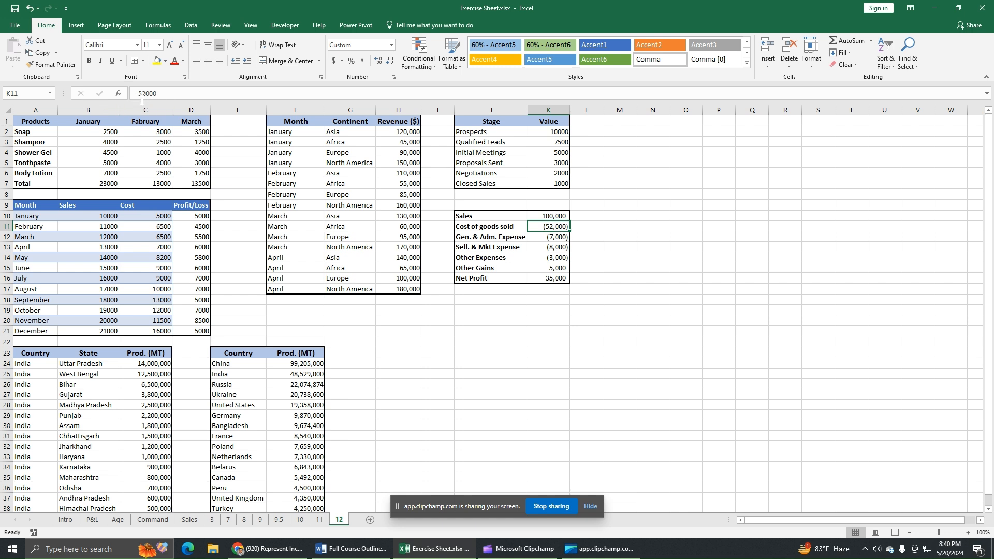
click(547, 239)
click(545, 248)
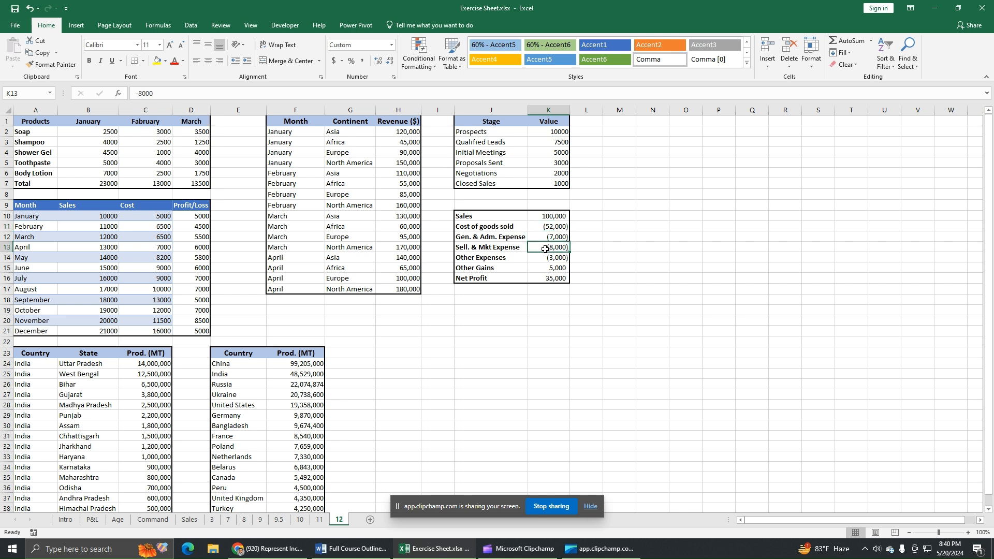
click(555, 258)
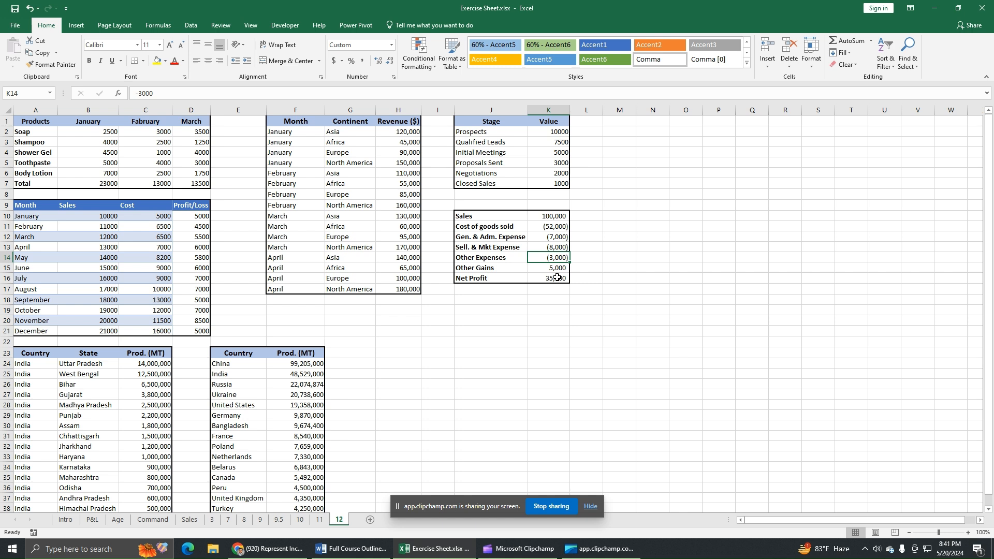
click(559, 236)
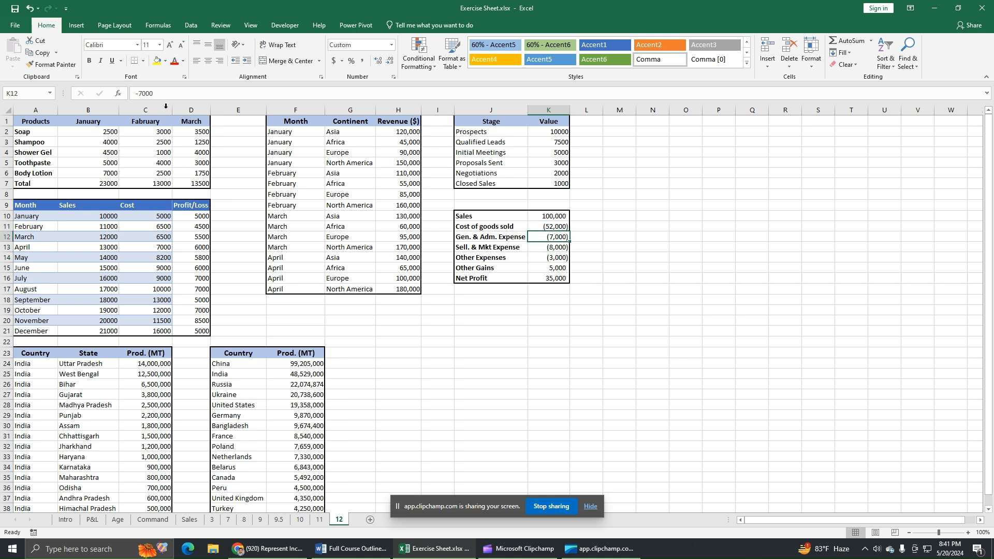
click(557, 219)
click(562, 267)
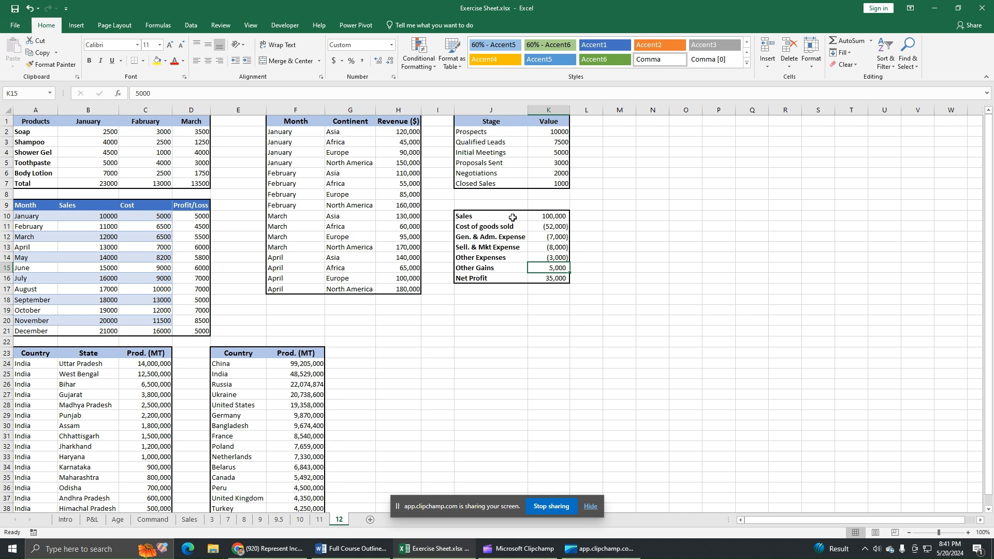
- Insert a Waterfall chart based on the Sales to Net Profit data in J10:K16
drag(507, 218, 543, 275)
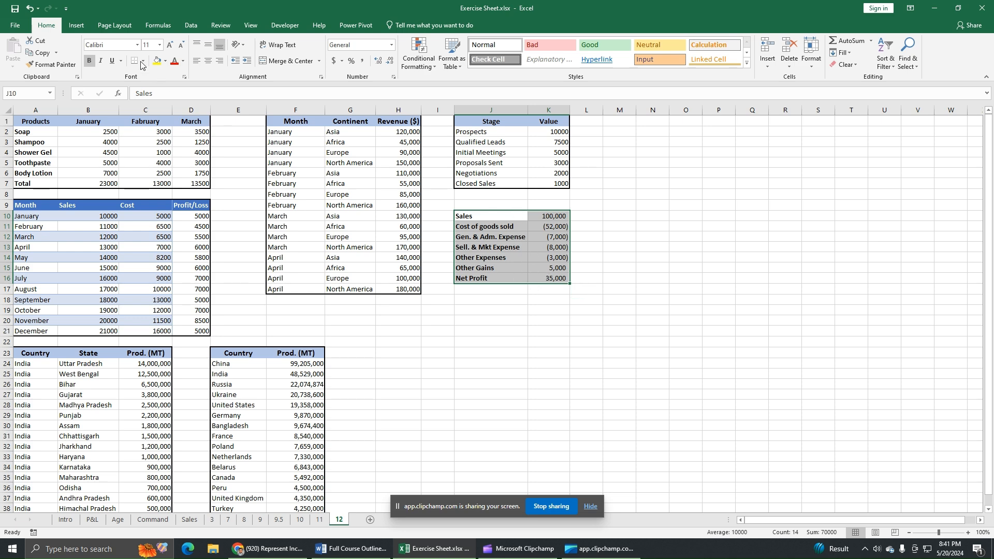
click(76, 25)
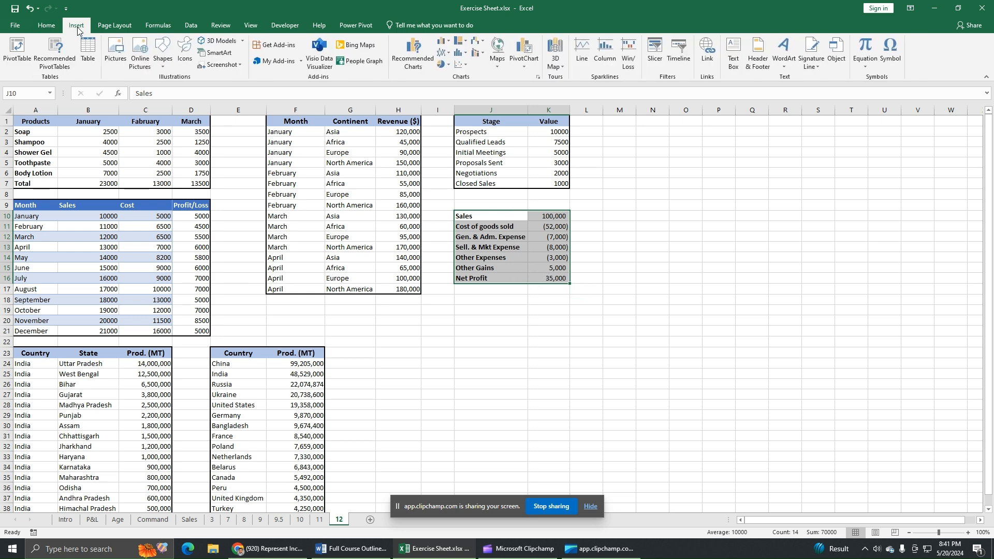
click(419, 61)
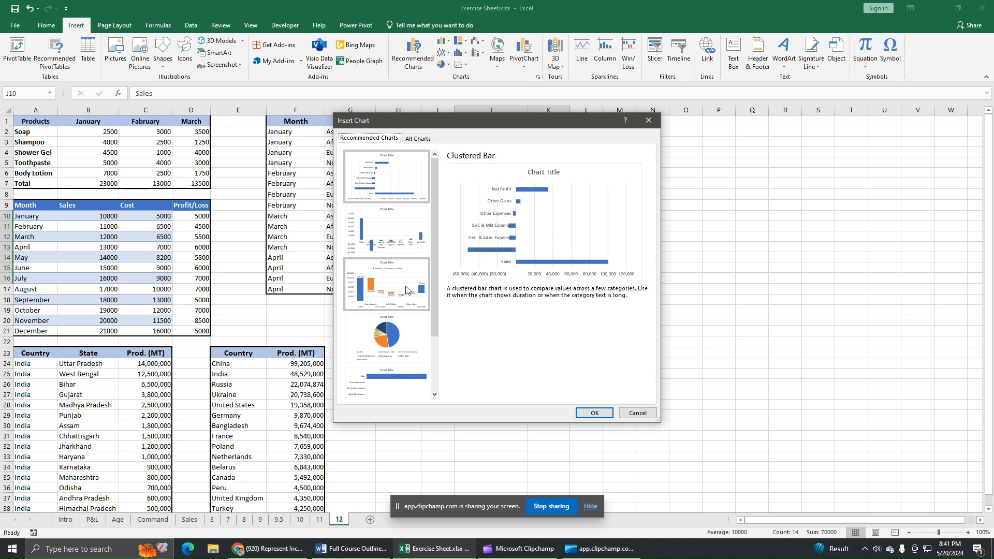
click(418, 138)
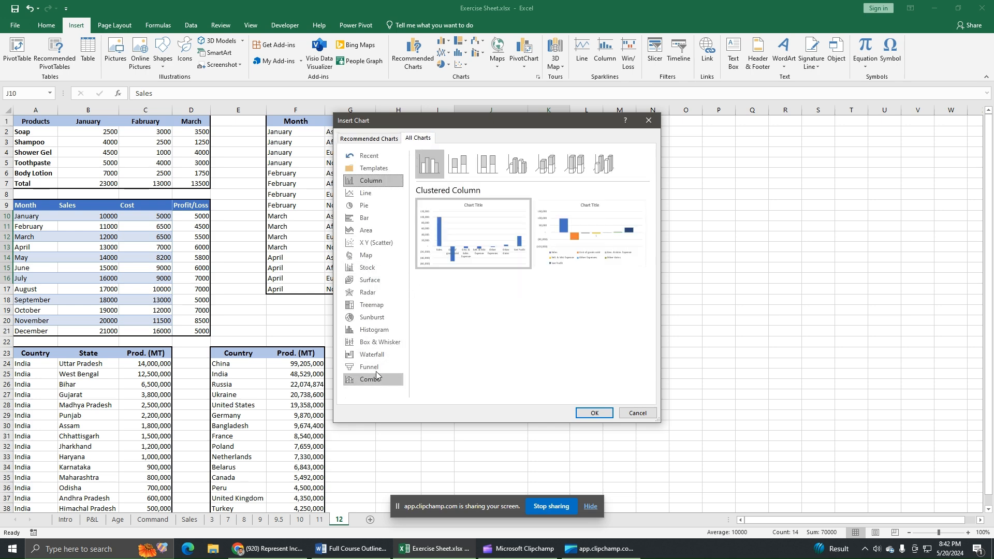
click(377, 356)
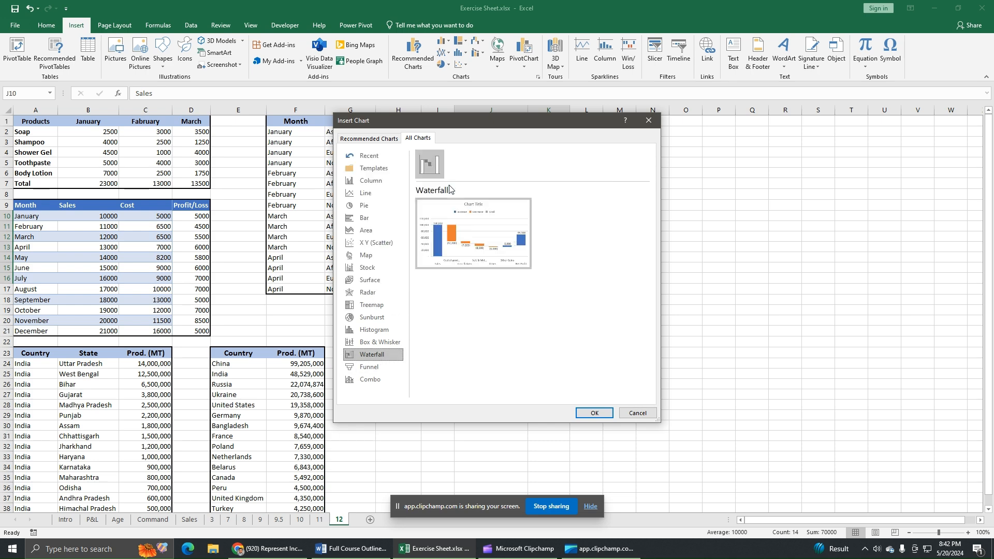
mouse_move(476, 249)
click(593, 415)
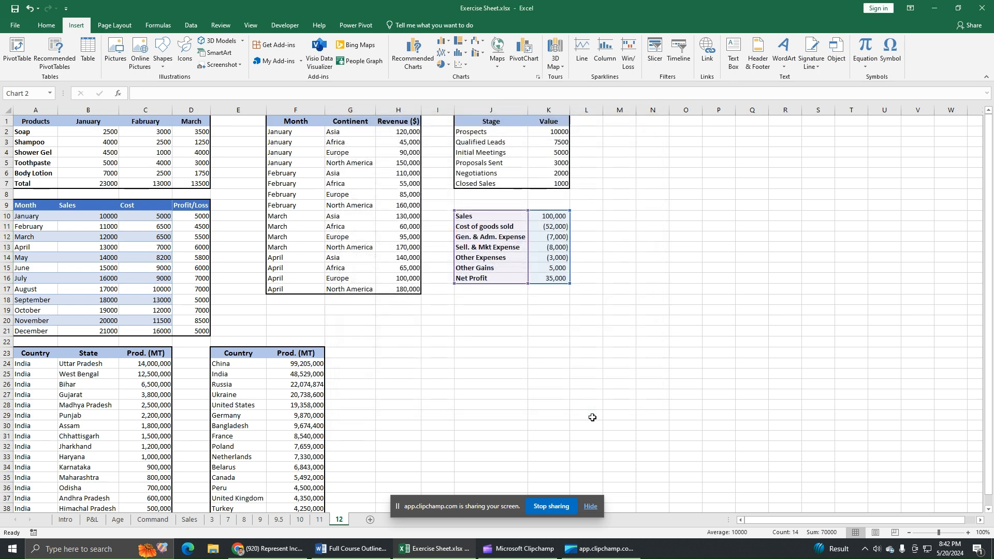
- Move the waterfall chart beside its source table and enlarge it to span about columns L to W, rows 2 to 25
mouse_move(557, 267)
mouse_down()
mouse_move(582, 345)
mouse_move(758, 241)
mouse_move(767, 219)
mouse_up()
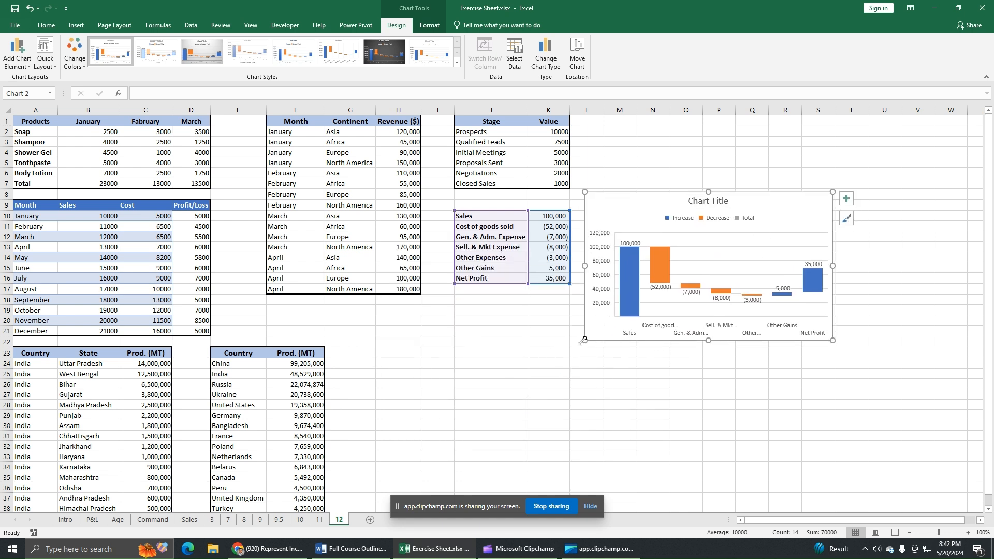
drag(832, 191, 917, 134)
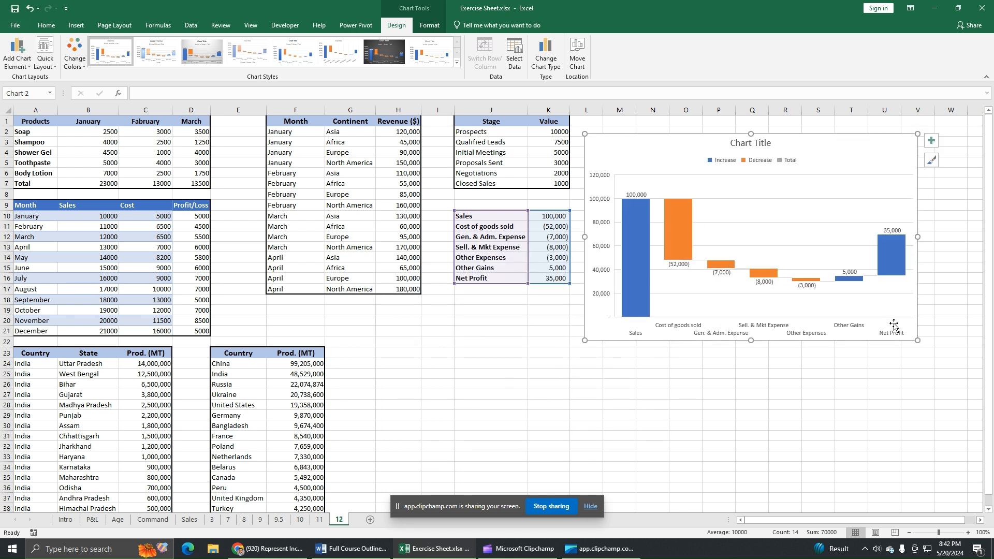
drag(917, 341, 966, 377)
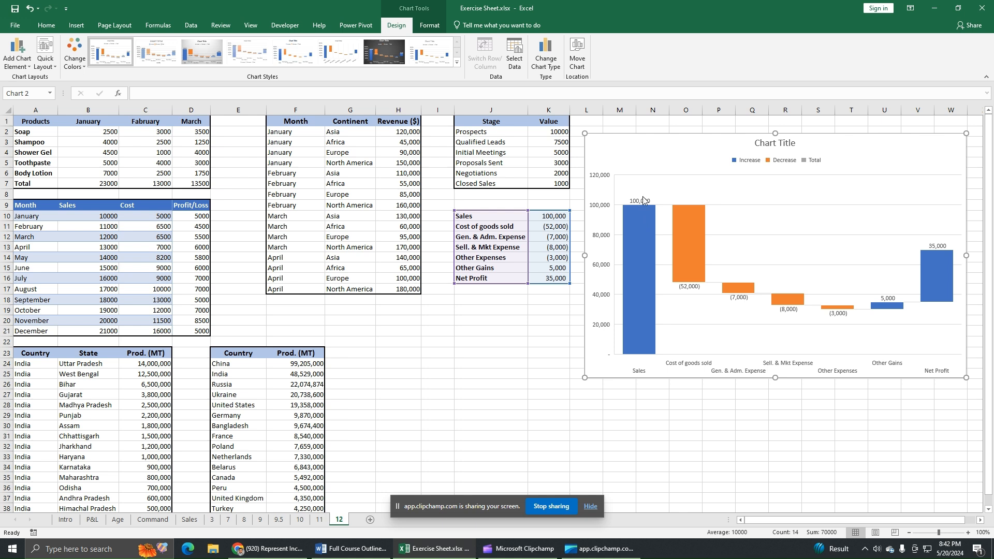
- Examine the waterfall chart's Sales, Cost of goods sold and Net Profit columns and where each one starts
mouse_move(648, 223)
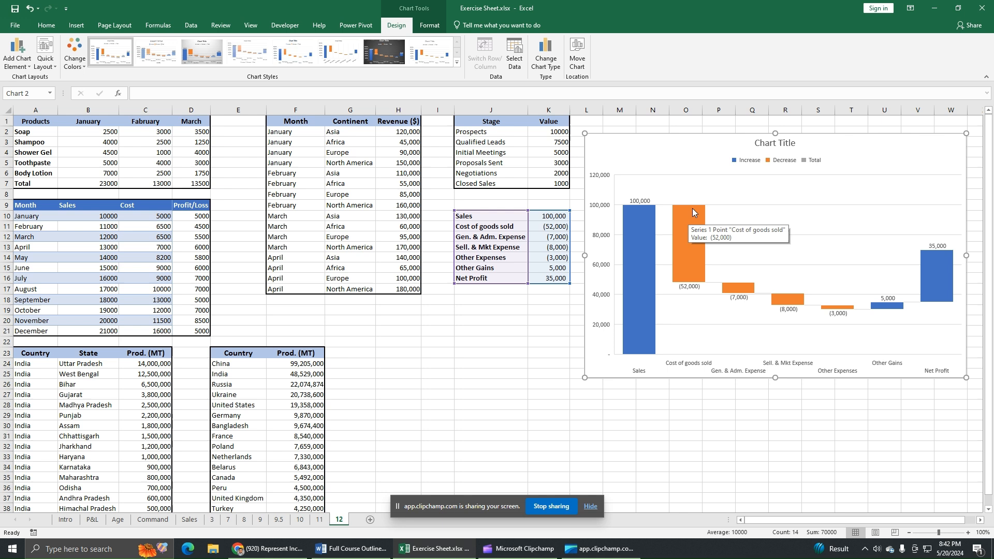
mouse_move(688, 250)
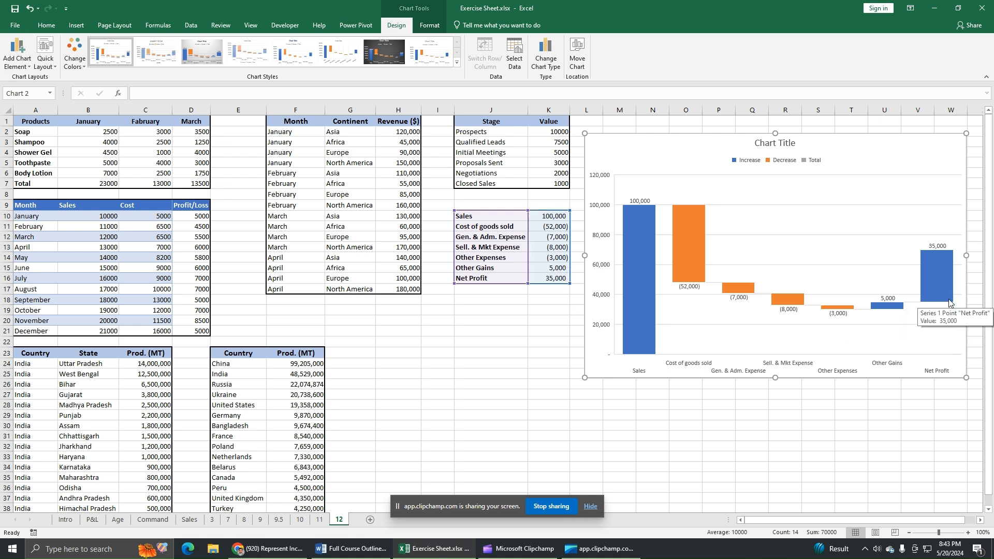
mouse_move(643, 318)
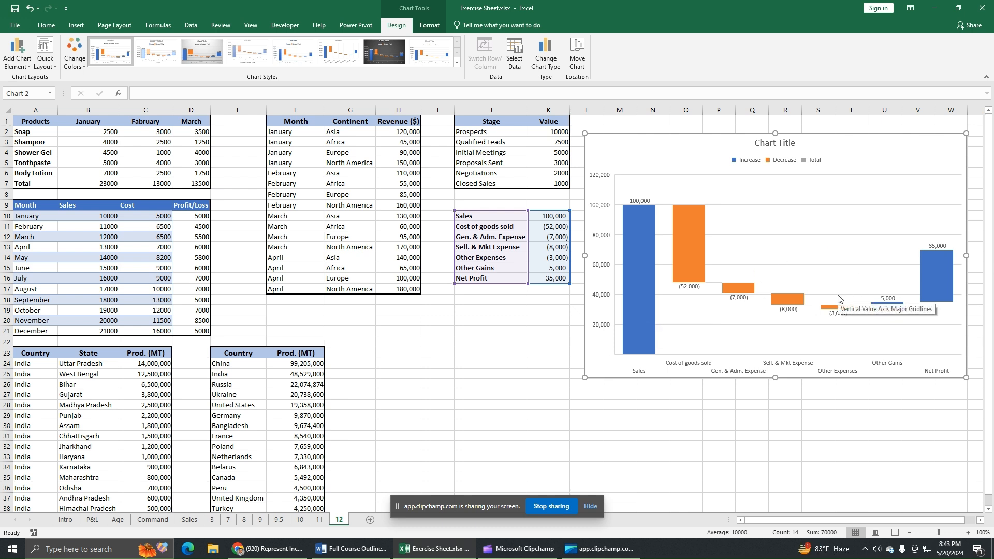
- Set only the Net Profit column of the waterfall chart as a total so that it starts from zero
click(935, 278)
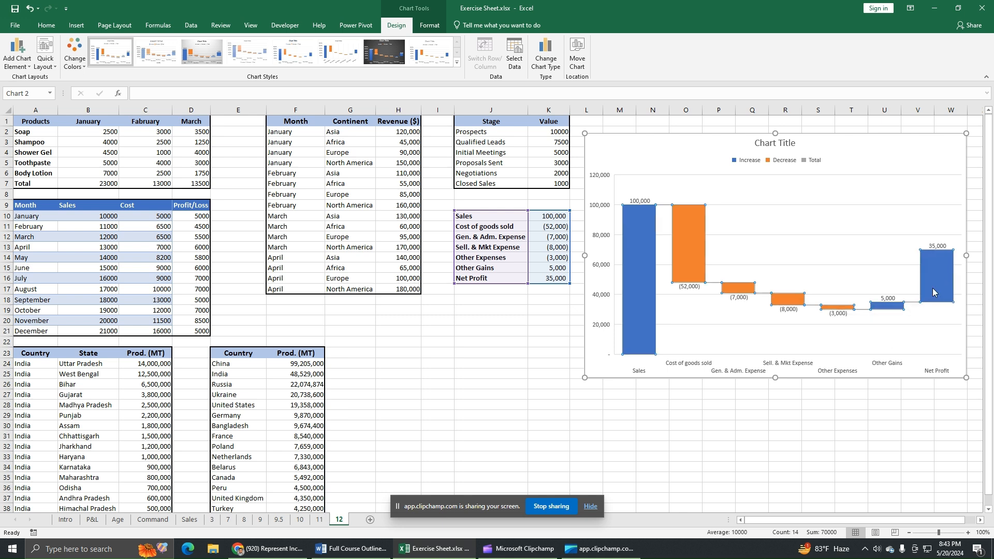
click(861, 149)
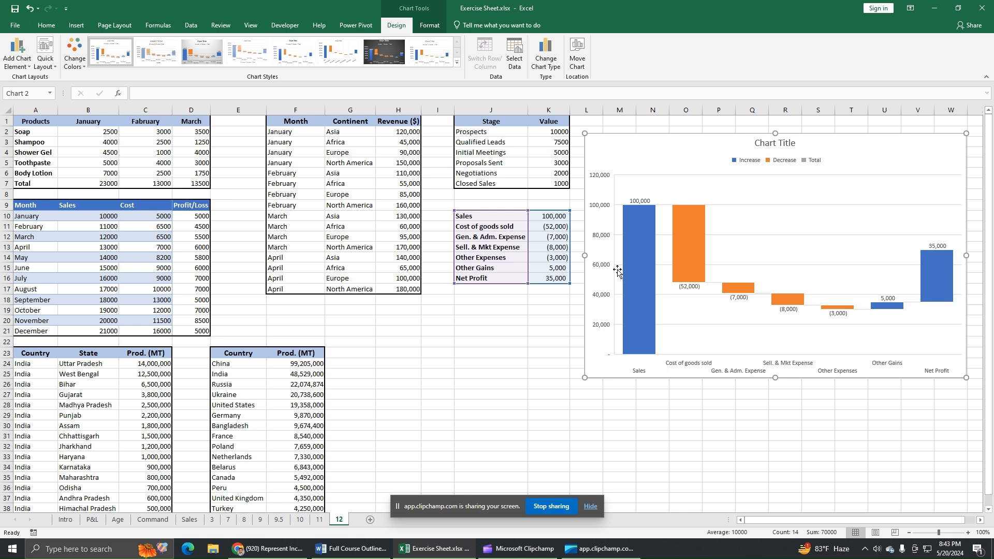
click(931, 275)
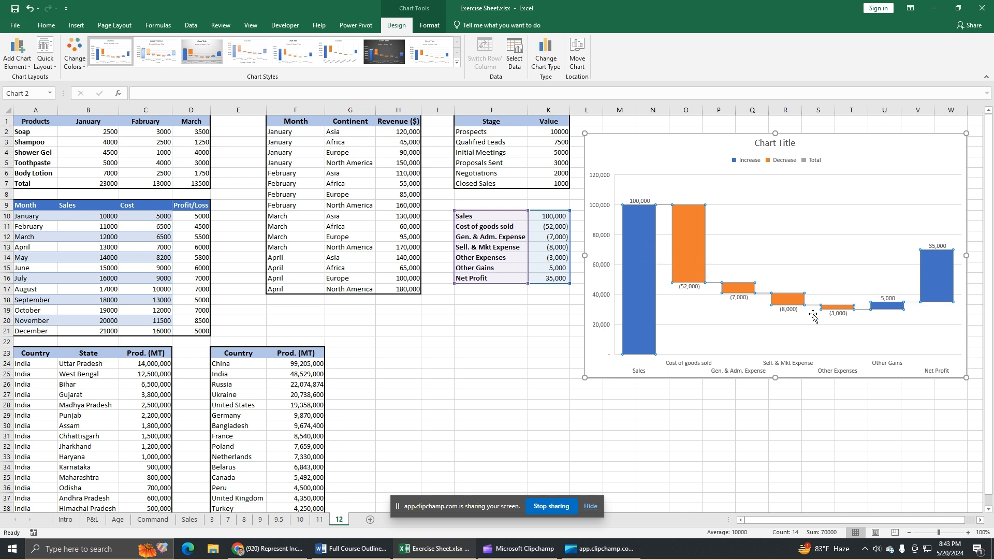
mouse_move(937, 290)
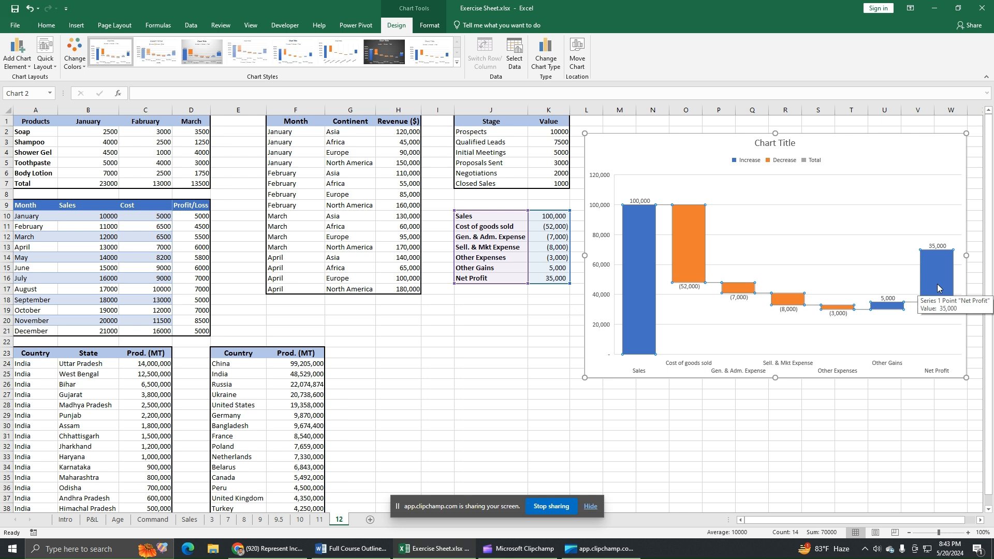
click(931, 278)
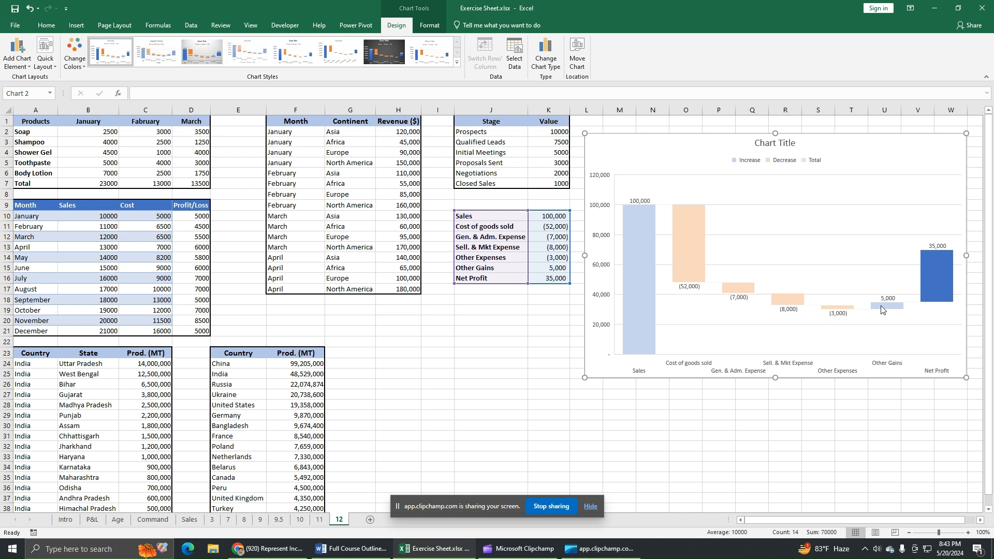
mouse_move(936, 279)
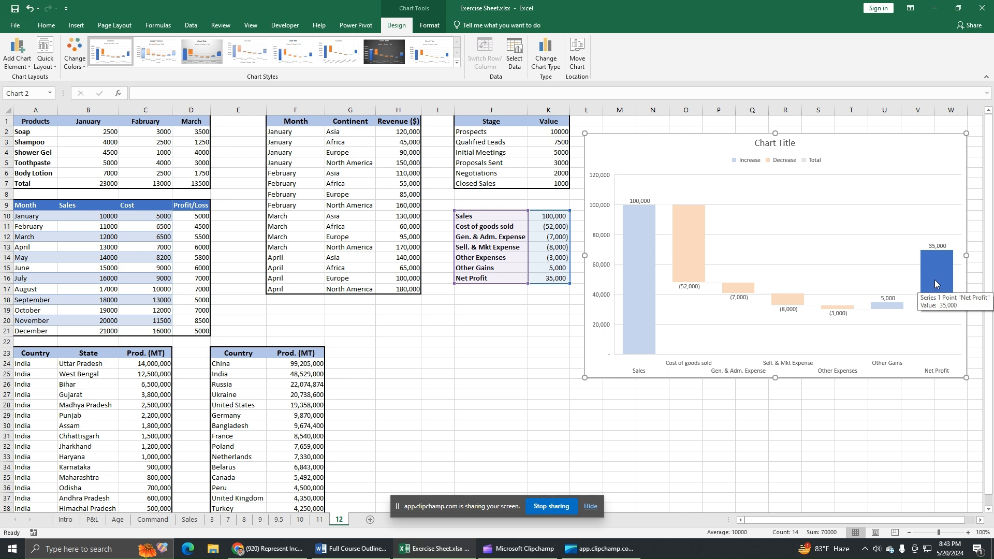
right_click(933, 274)
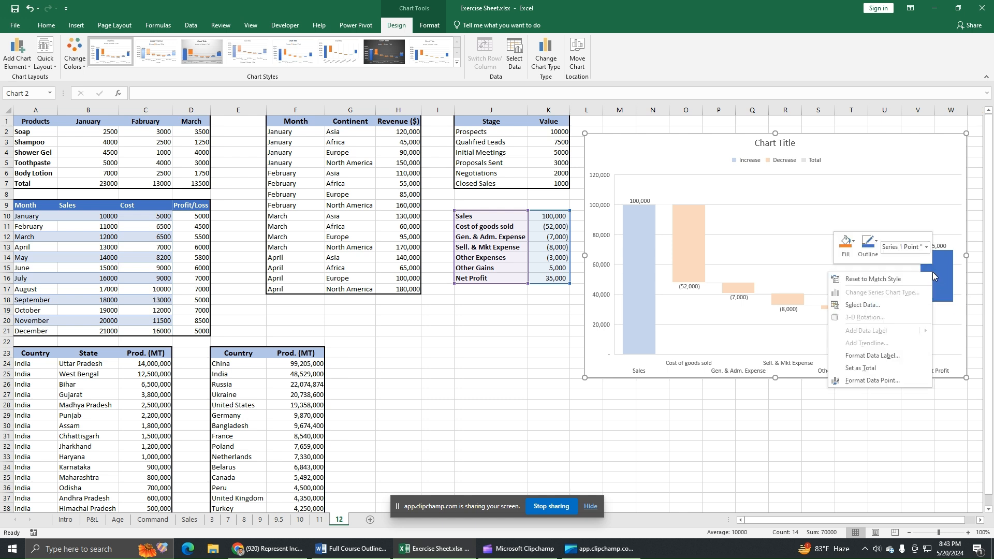
click(869, 370)
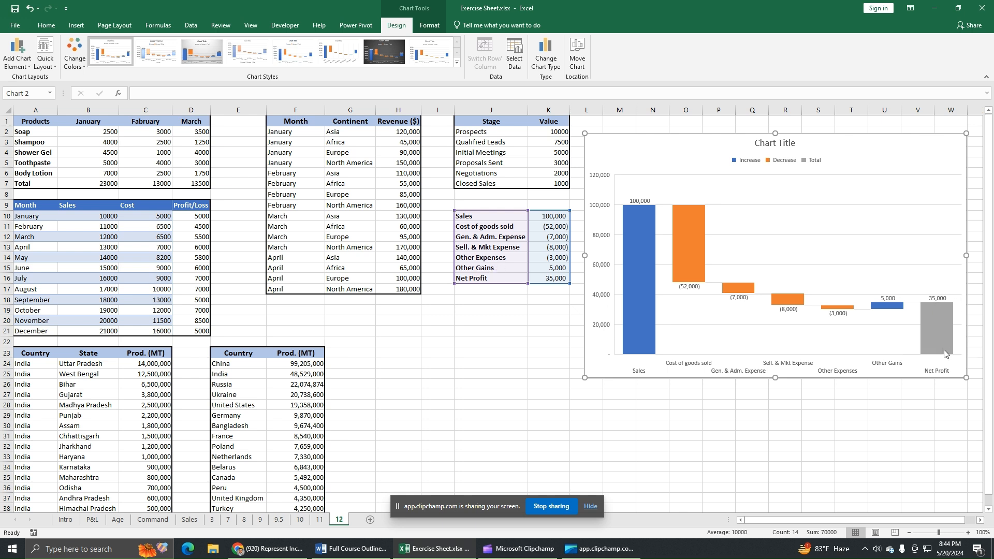
mouse_move(940, 348)
- Insert a new row above row 12 and label it Gross Profit in J12, below Cost of goods sold
click(4, 236)
right_click(4, 236)
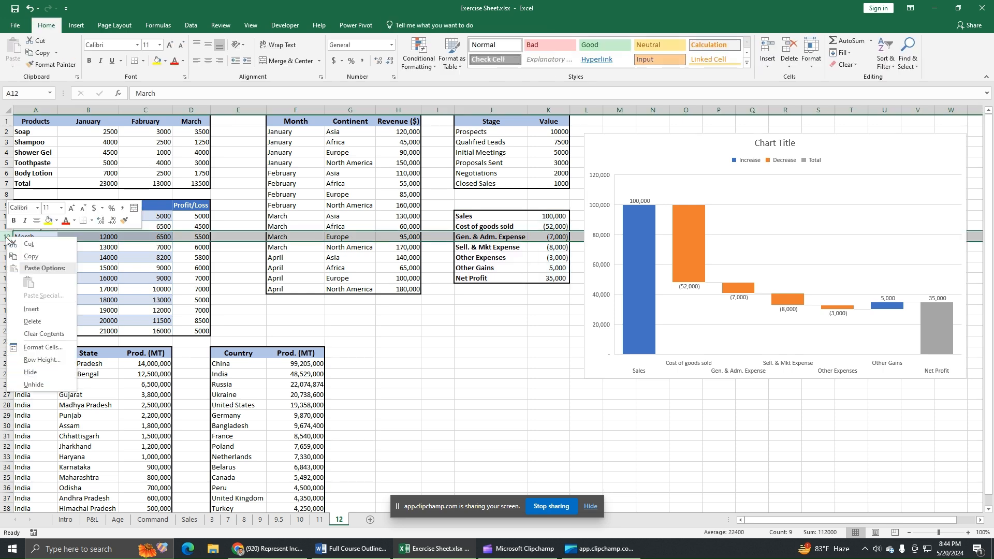
click(25, 306)
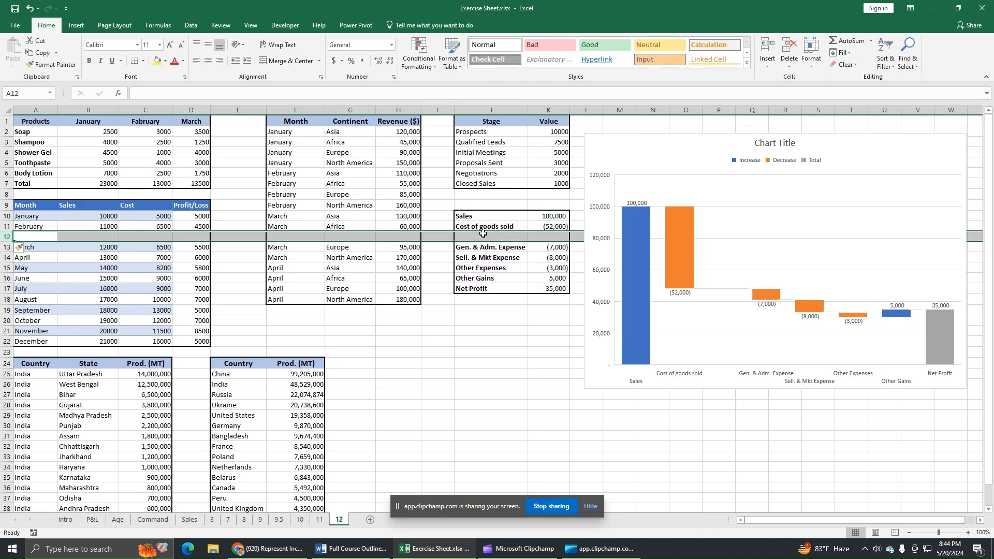
click(481, 236)
text(Gross Profit)
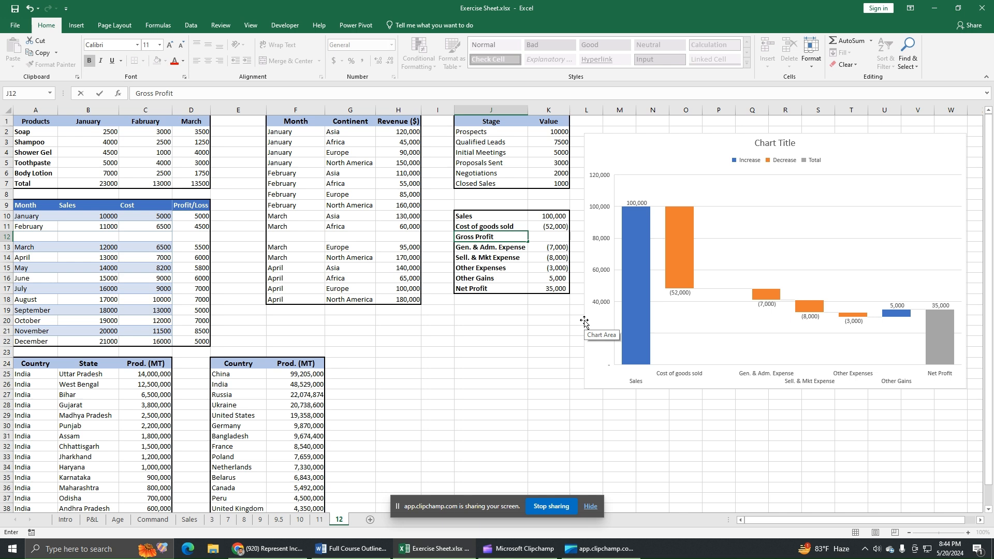
key(Tab)
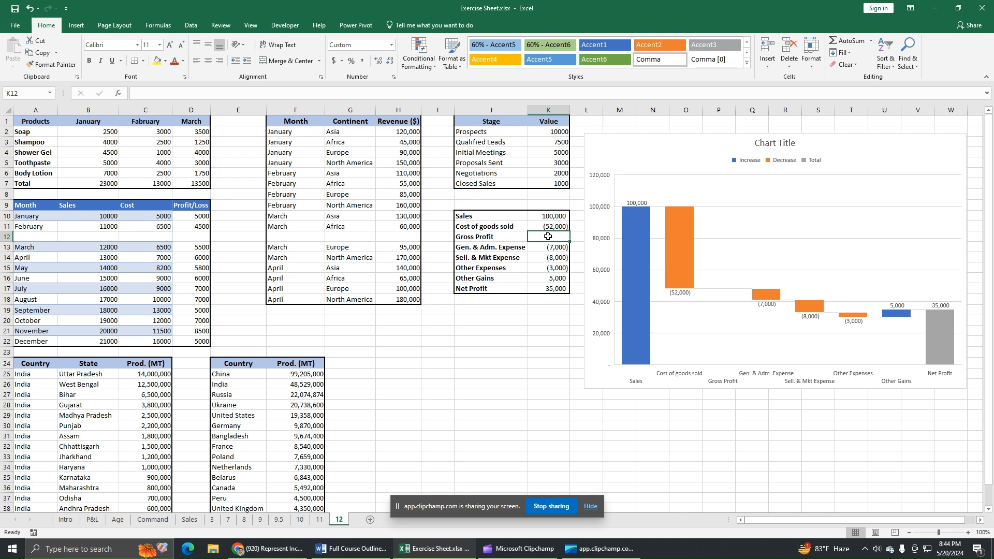
- Try to calculate Gross Profit in K12 by subtracting Cost of goods sold from Sales with =K10-K11
text(=)
click(548, 215)
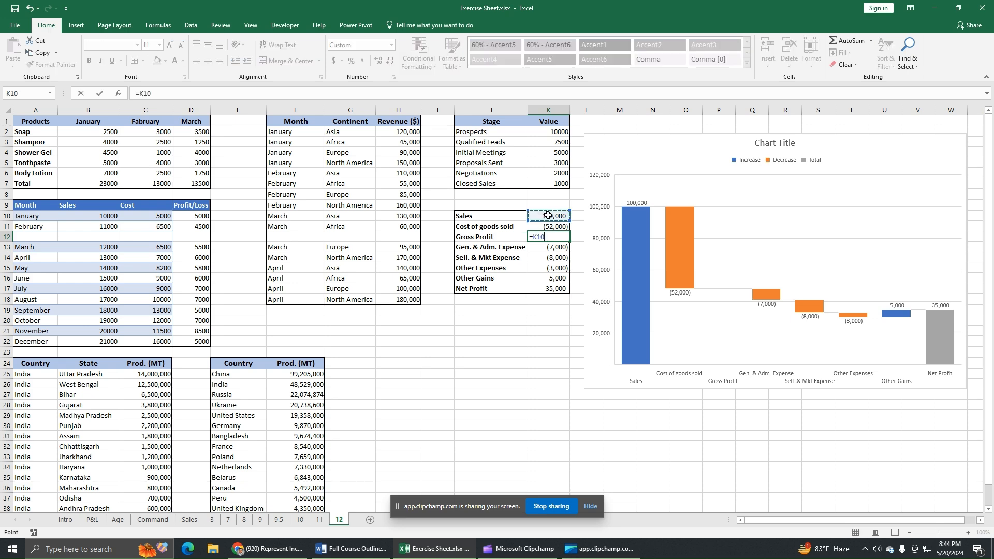
text(-)
click(547, 228)
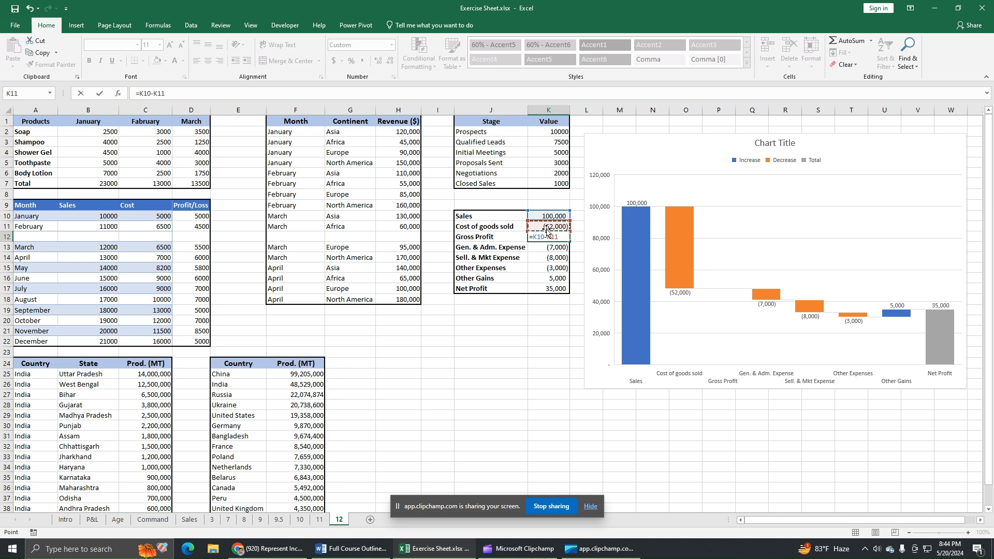
key(Return)
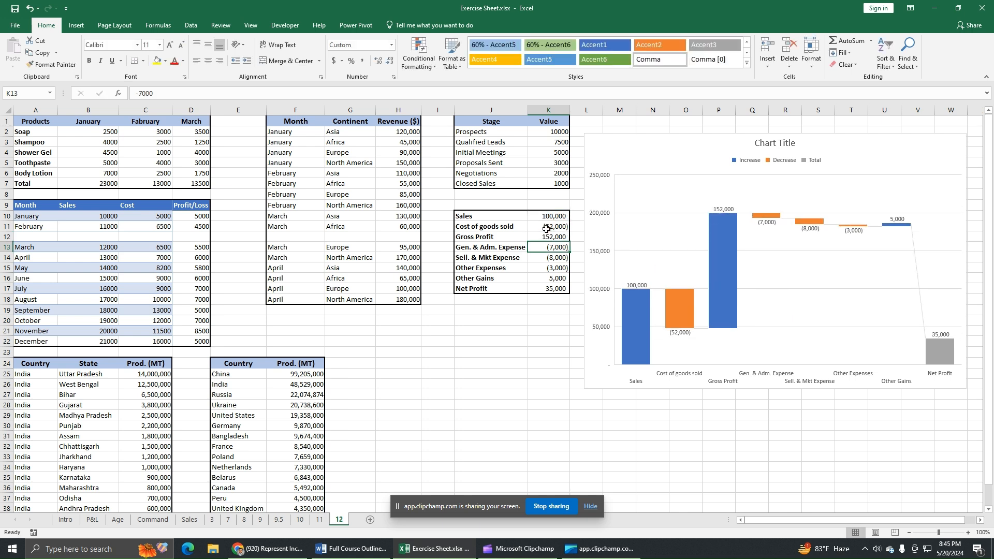
click(555, 235)
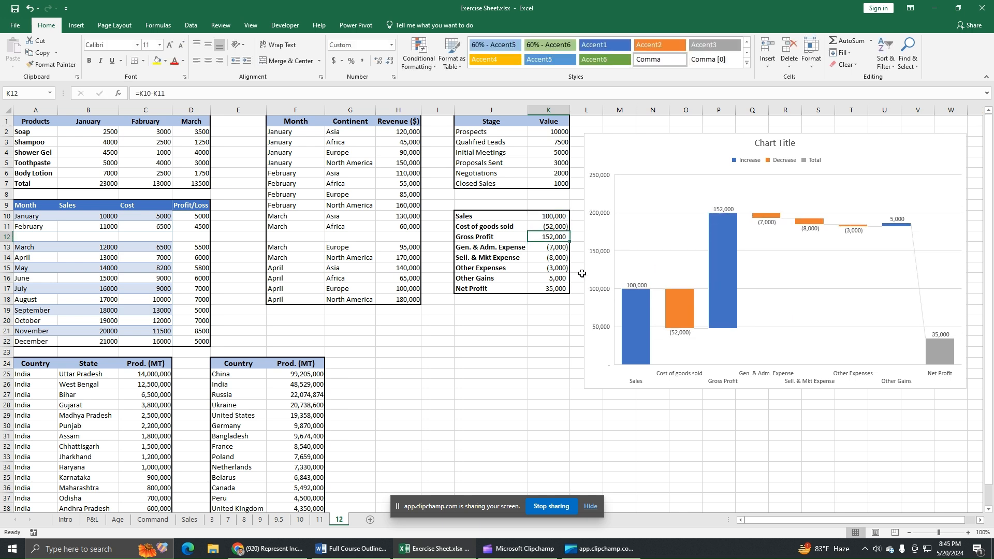
click(552, 226)
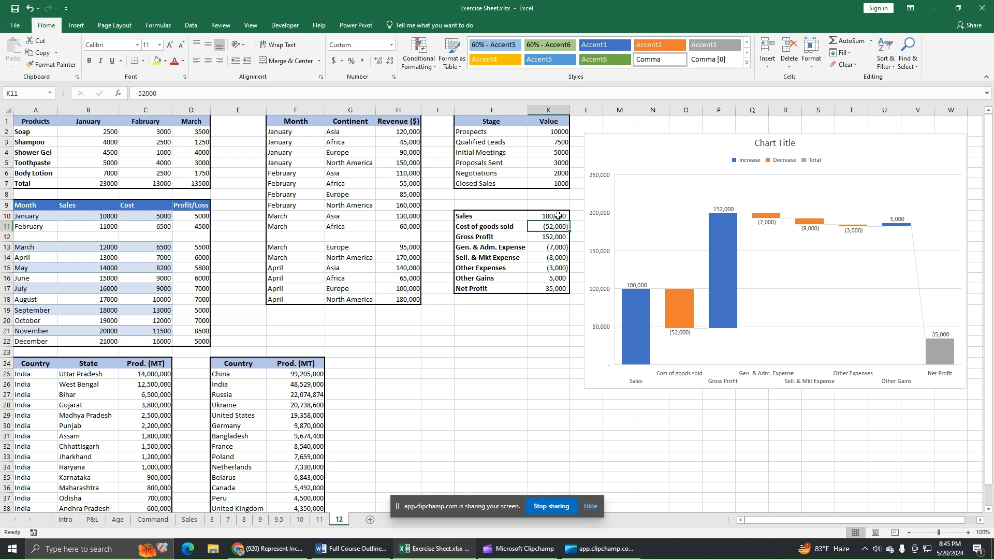
- Write out the K12 subtraction in spare cells below the table: 100000 in J22, a minus sign in J23 and -52000 in J24
click(486, 344)
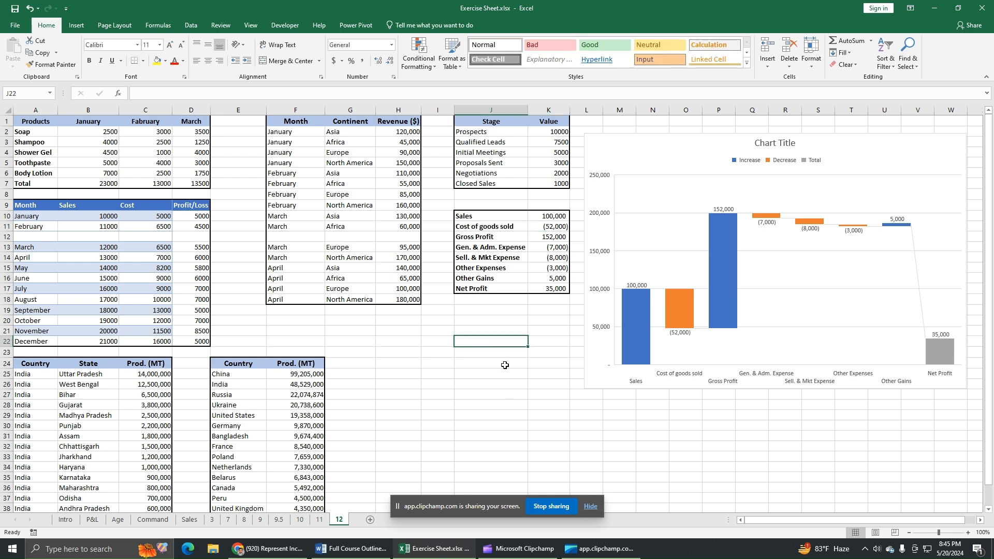
text(1)
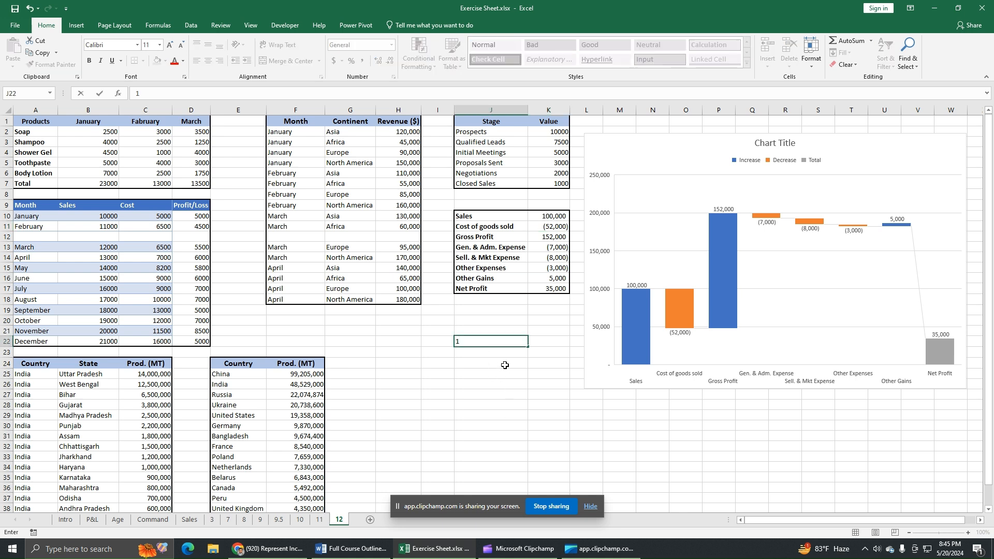
text(00000)
key(Return)
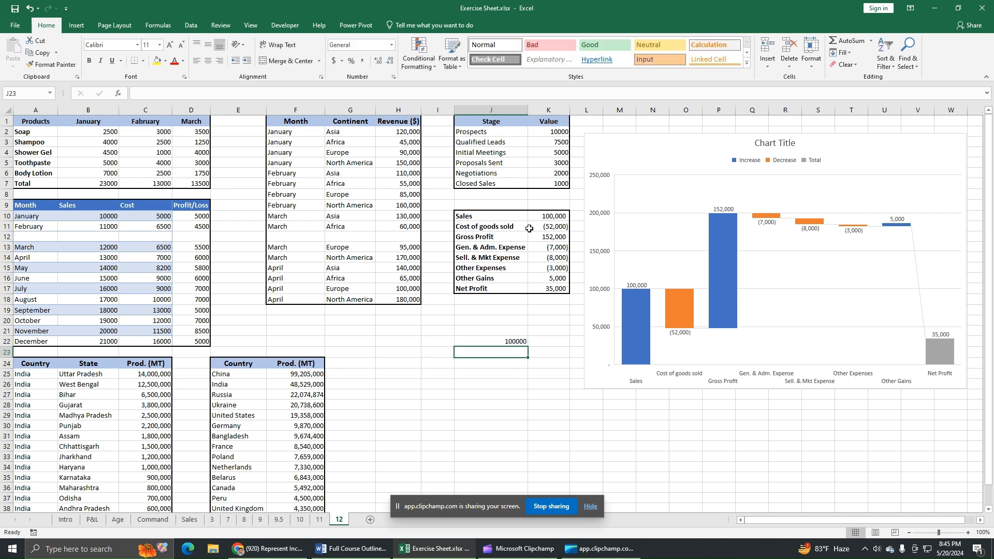
click(559, 238)
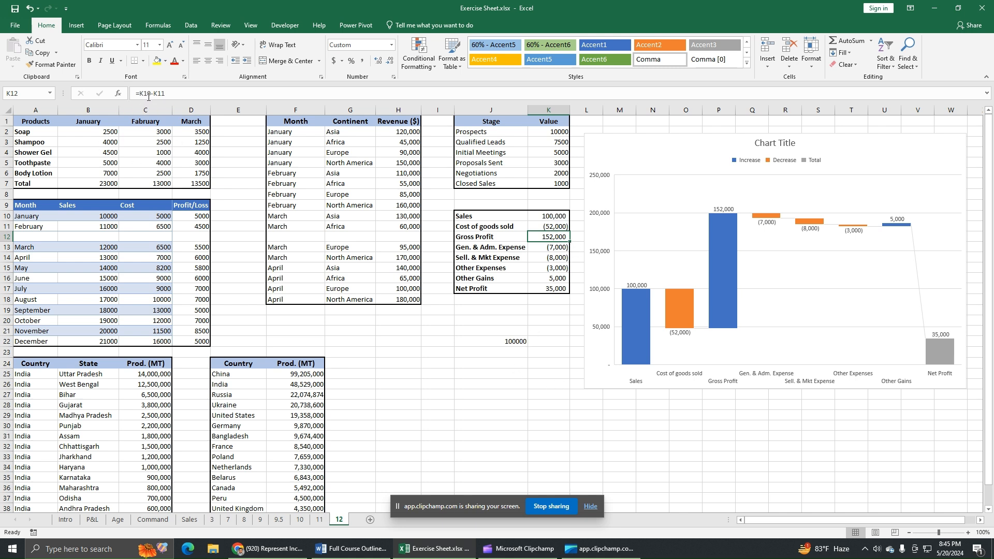
click(494, 353)
text(-)
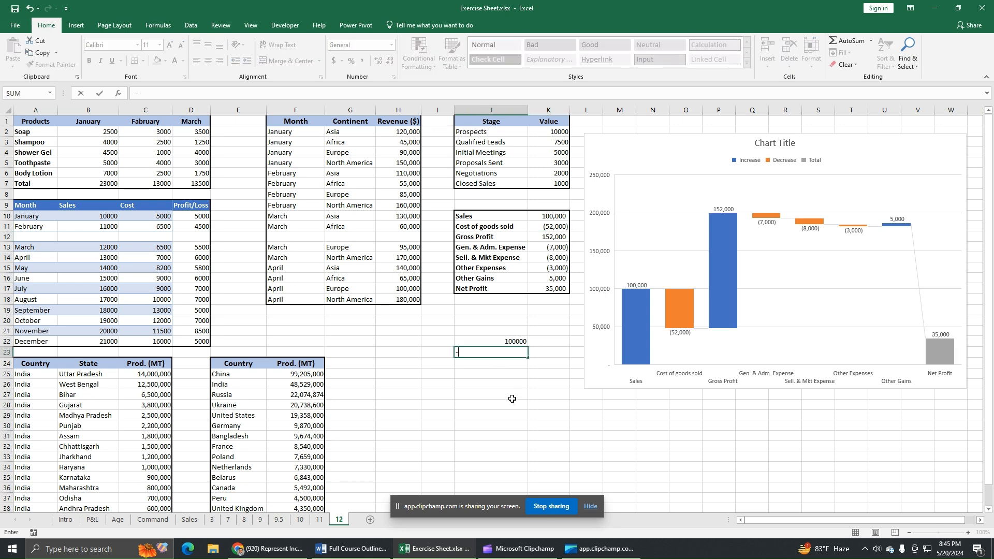
key(Return)
click(561, 238)
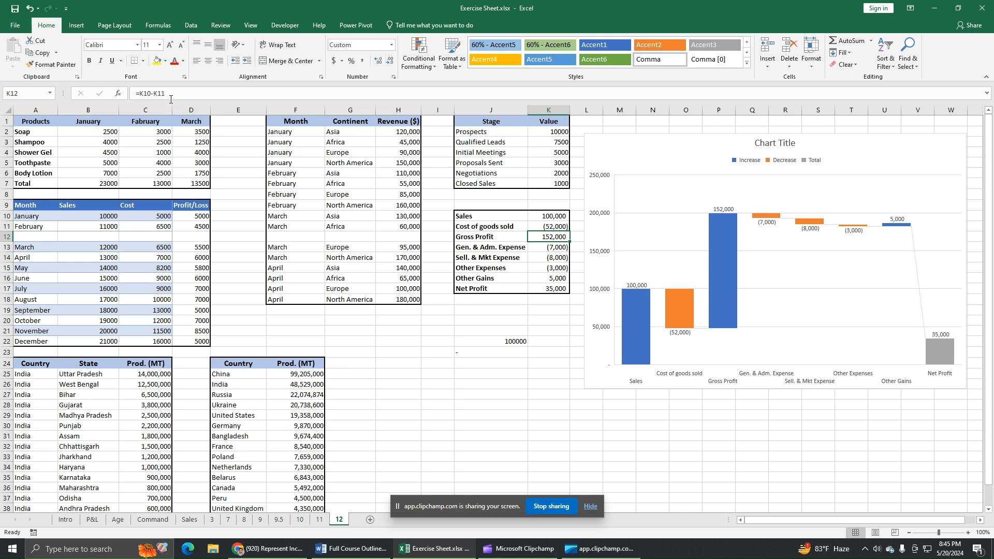
click(501, 361)
text(-52000)
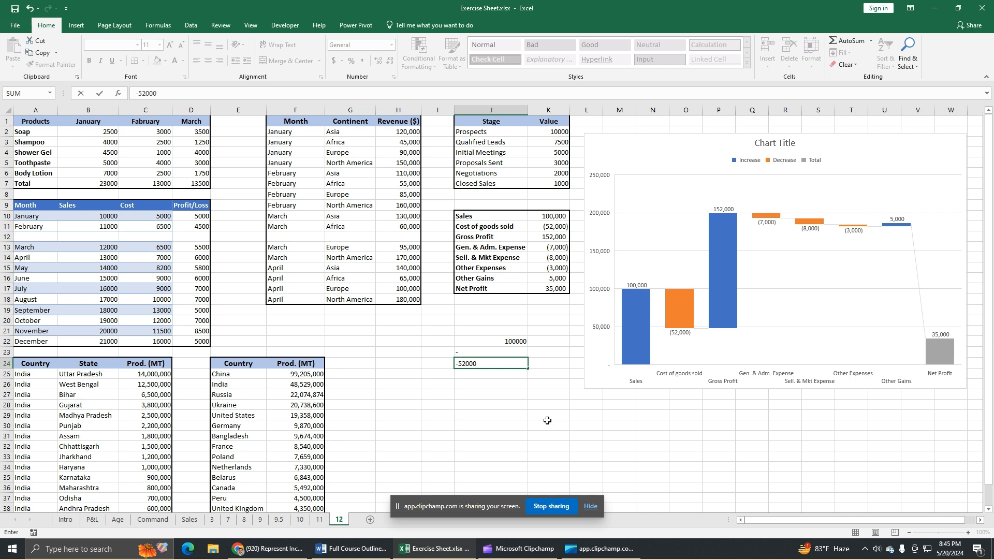
key(Return)
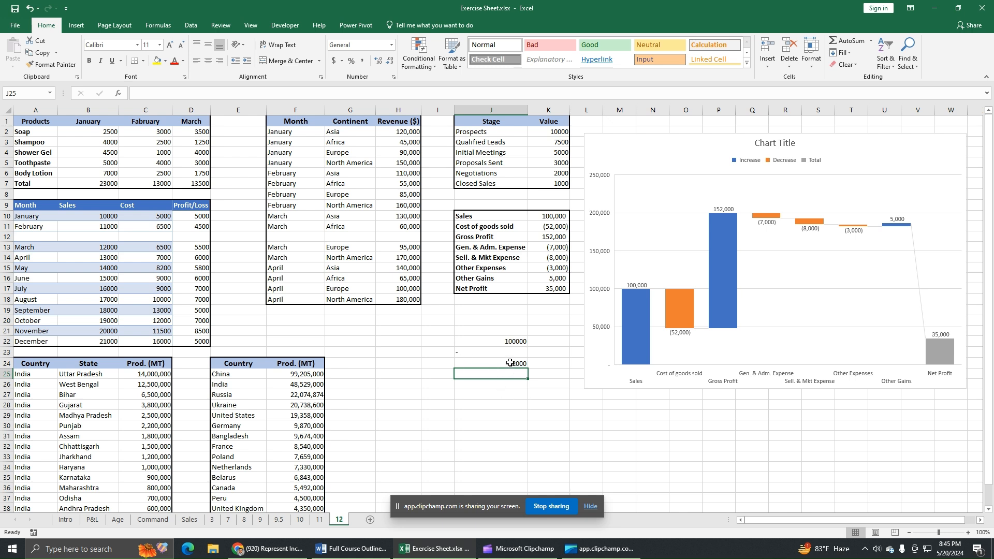
- Replace the Gross Profit formula in K12 with =SUM(K10:K11)
click(547, 241)
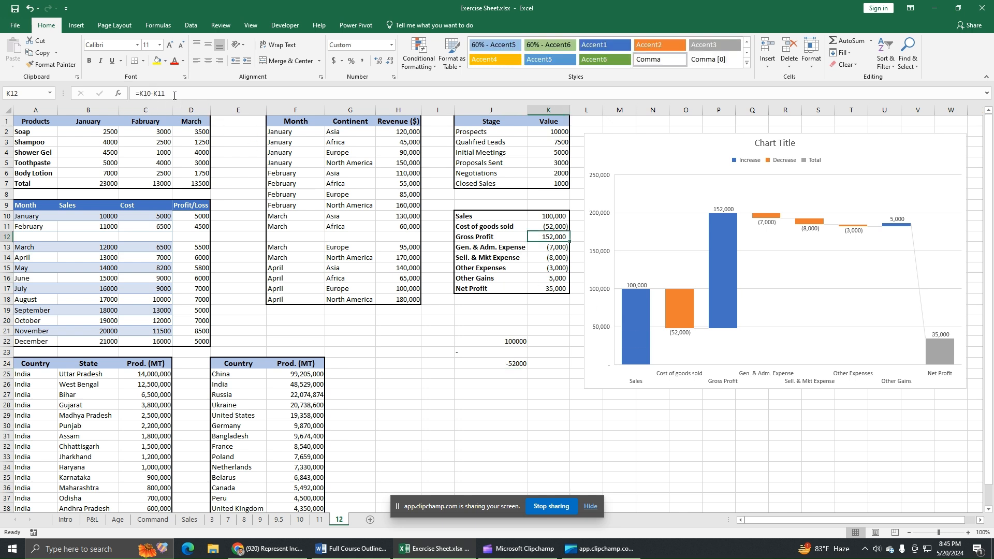
drag(174, 96, 143, 93)
text(s)
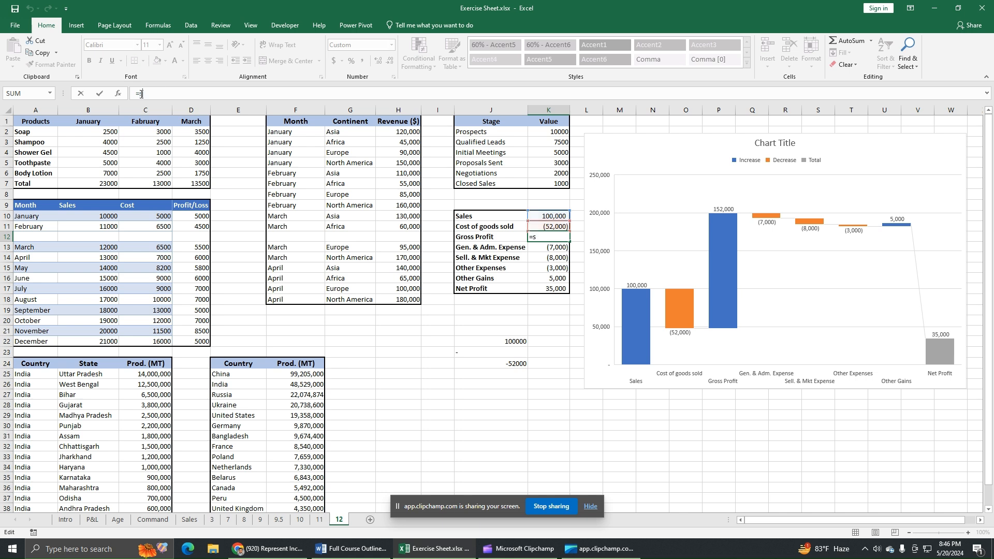
text(um()
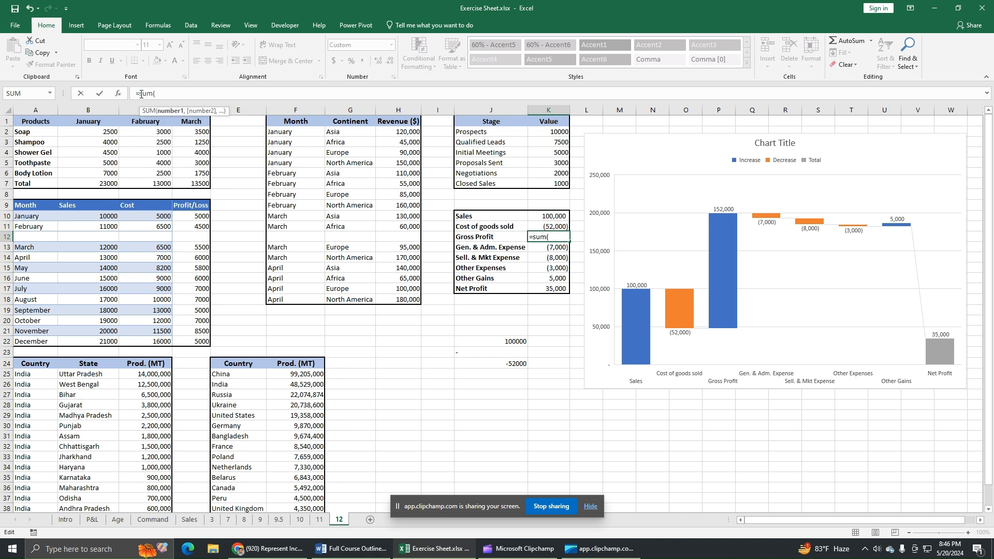
drag(550, 216, 552, 226)
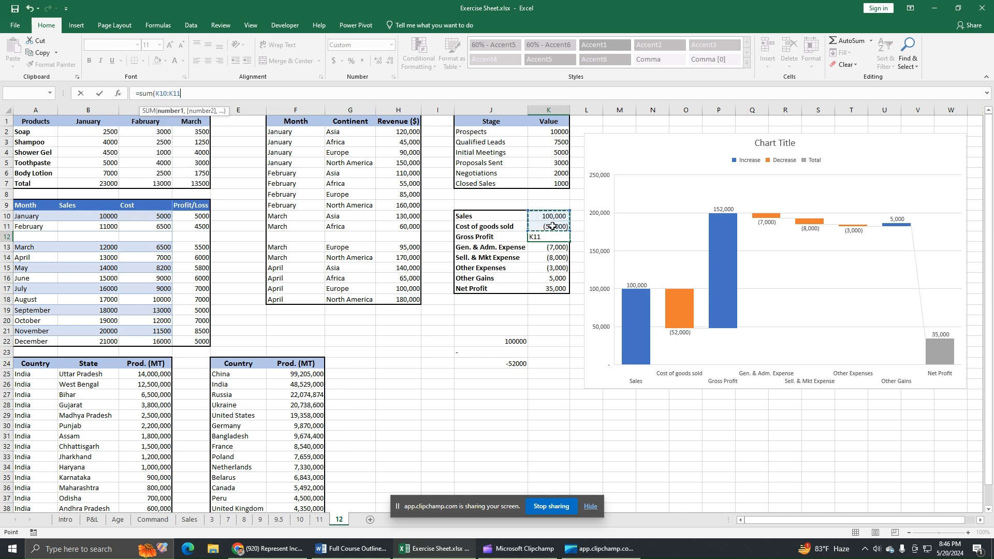
text())
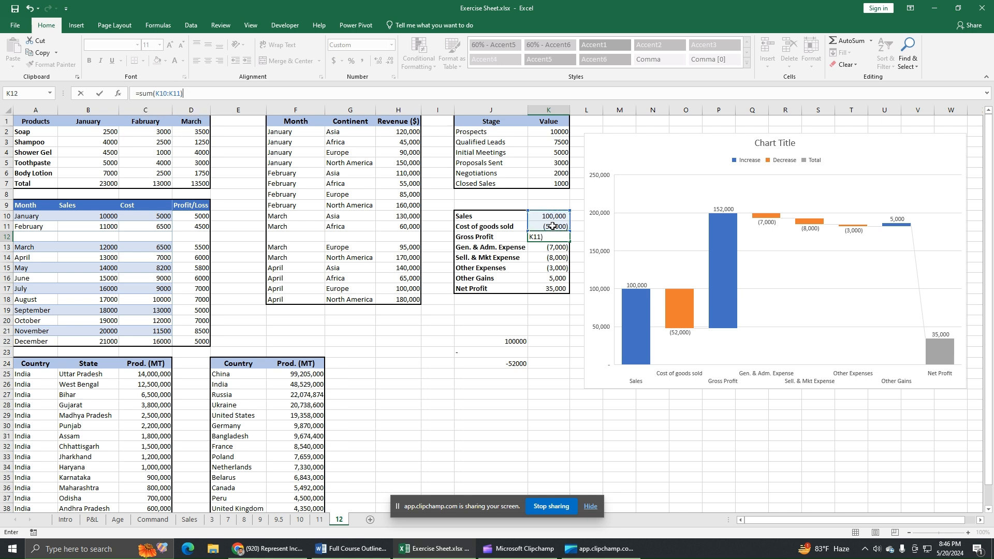
key(Return)
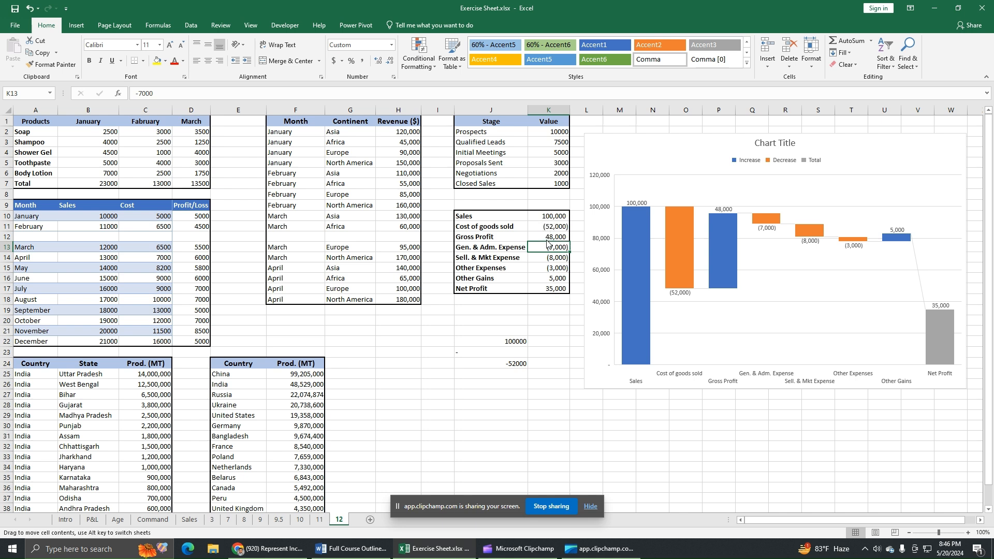
click(548, 237)
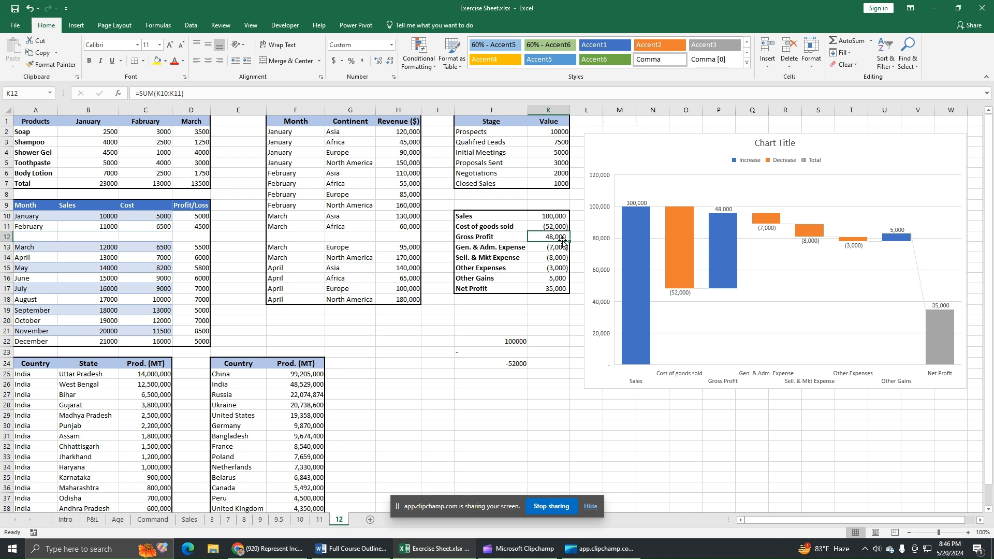
- Set the Gross Profit column in the waterfall chart as a total
mouse_move(725, 276)
mouse_move(723, 251)
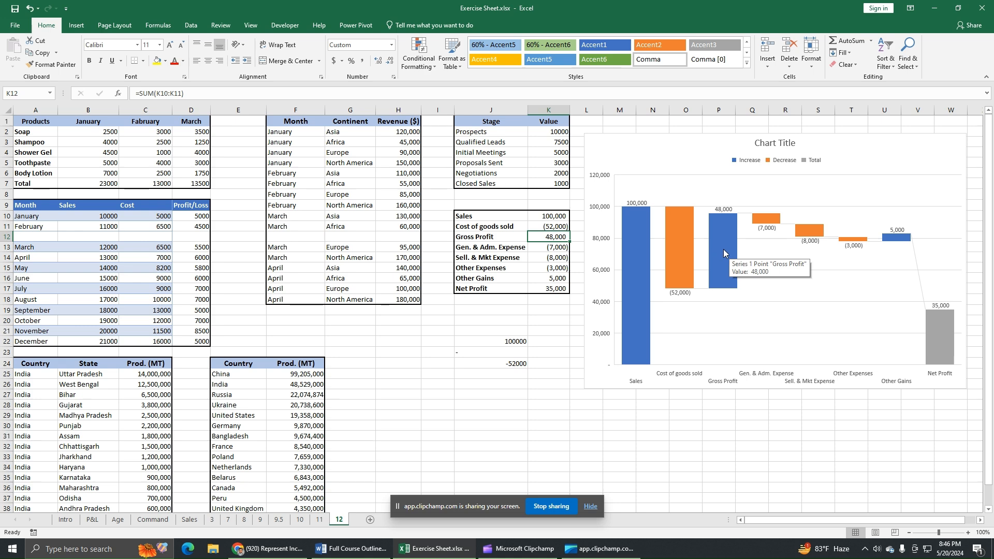
click(722, 244)
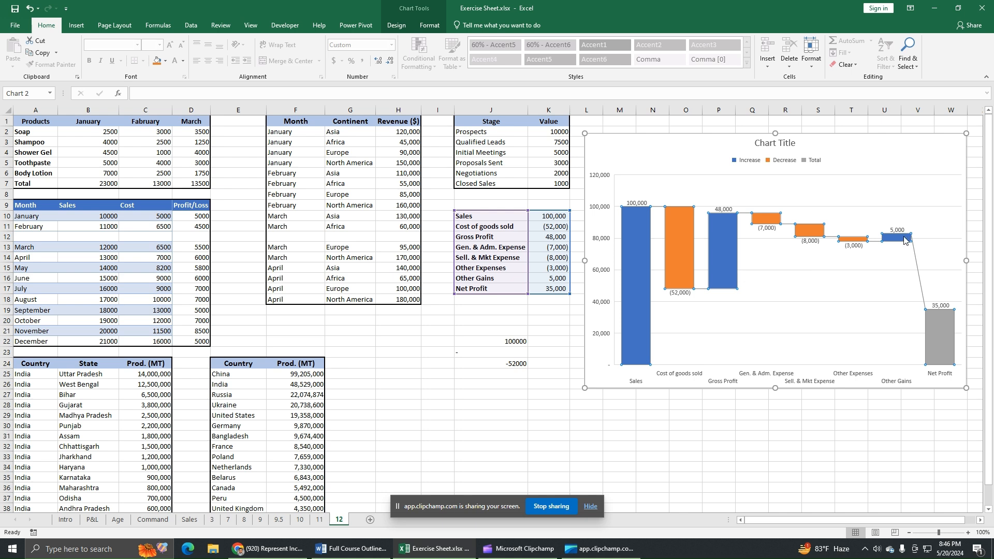
click(725, 251)
right_click(726, 250)
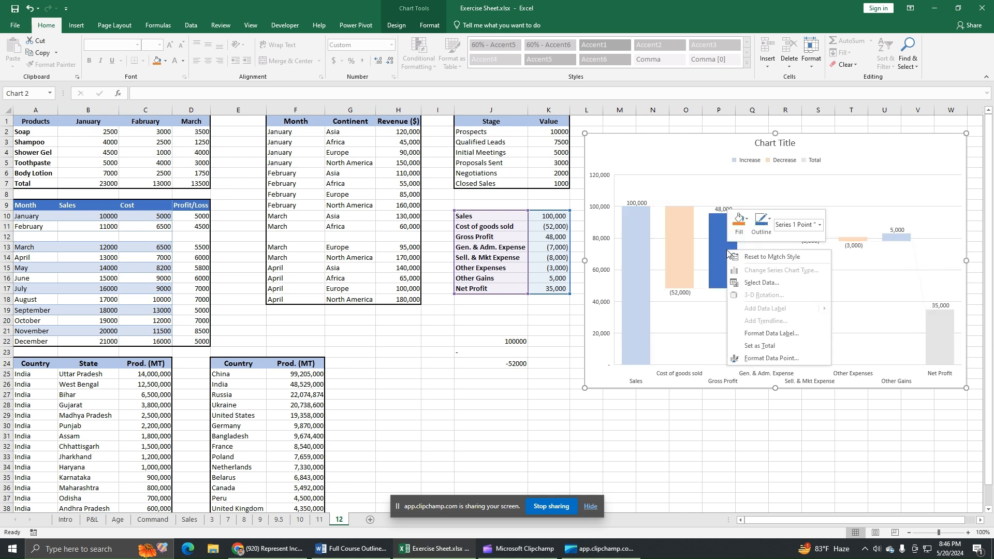
click(779, 339)
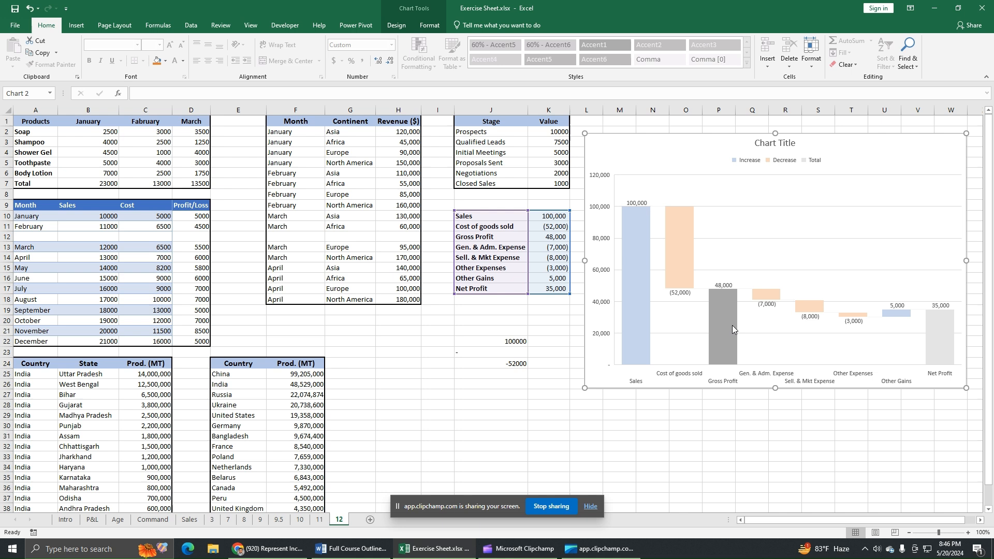
click(703, 148)
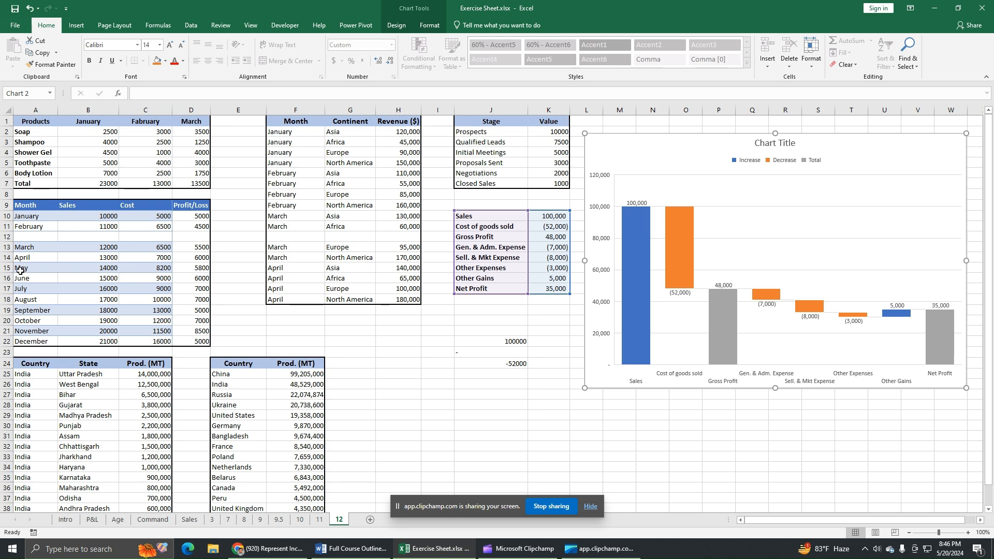
- Insert a new row above row 15 and label it Operating Profit in J15, below Sell. & Mkt Expense
click(5, 267)
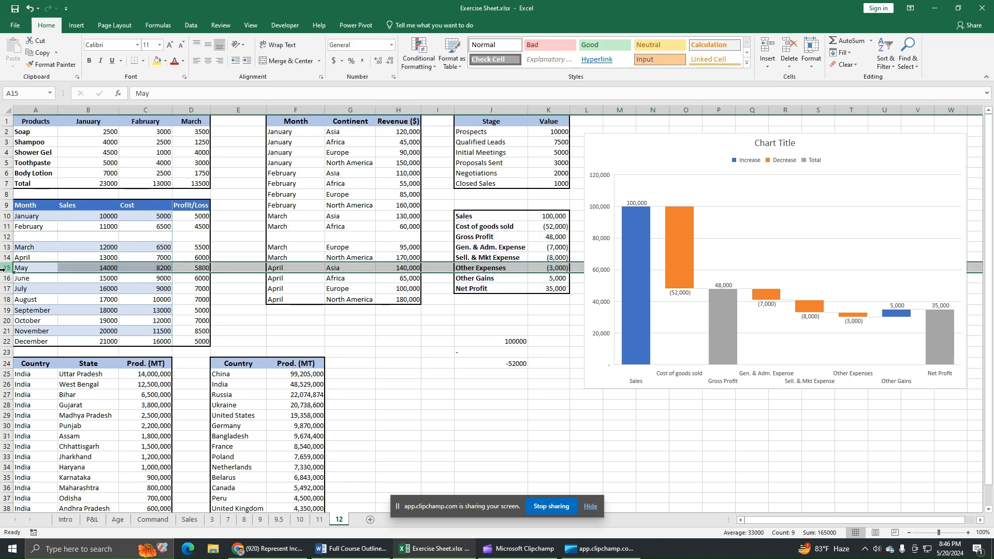
right_click(6, 269)
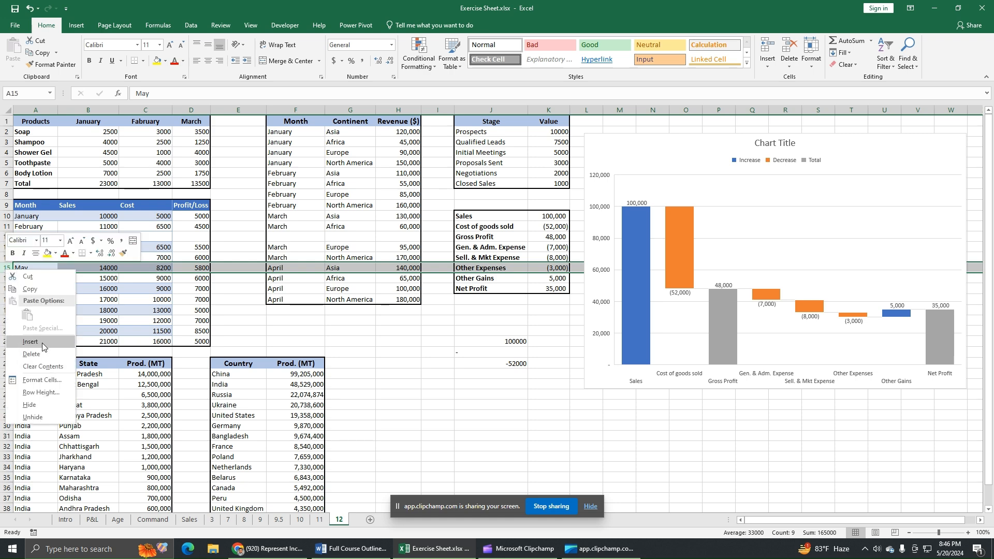
click(36, 342)
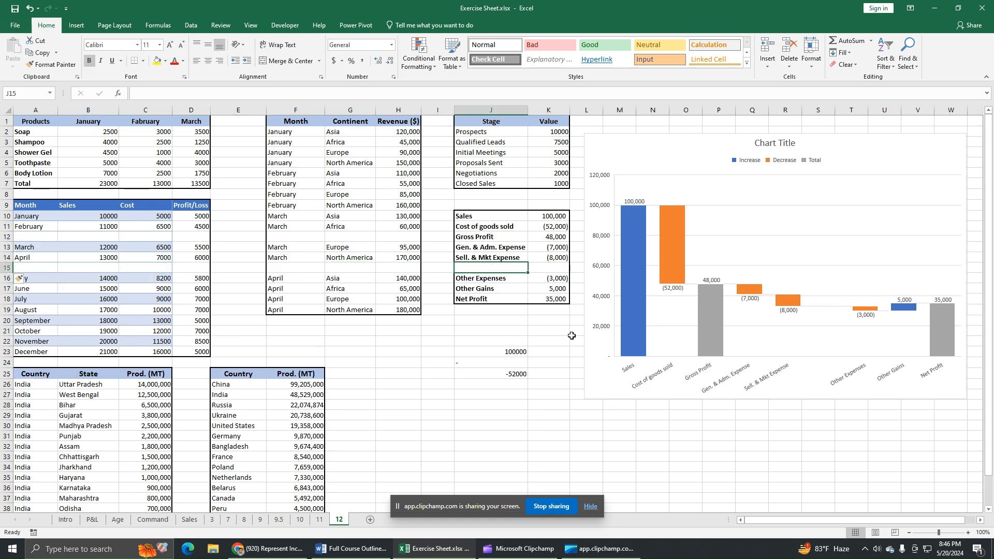
text(Operating Profit)
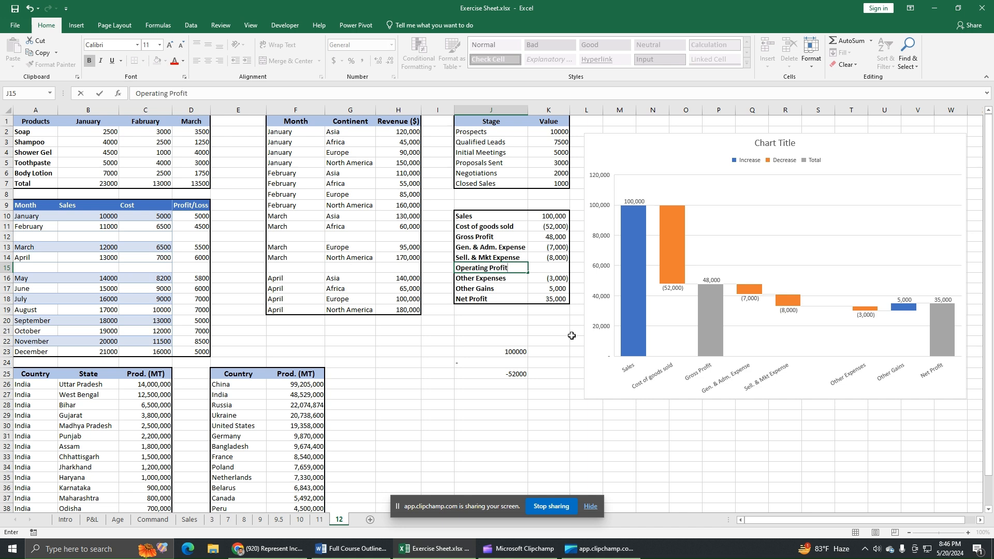
key(Tab)
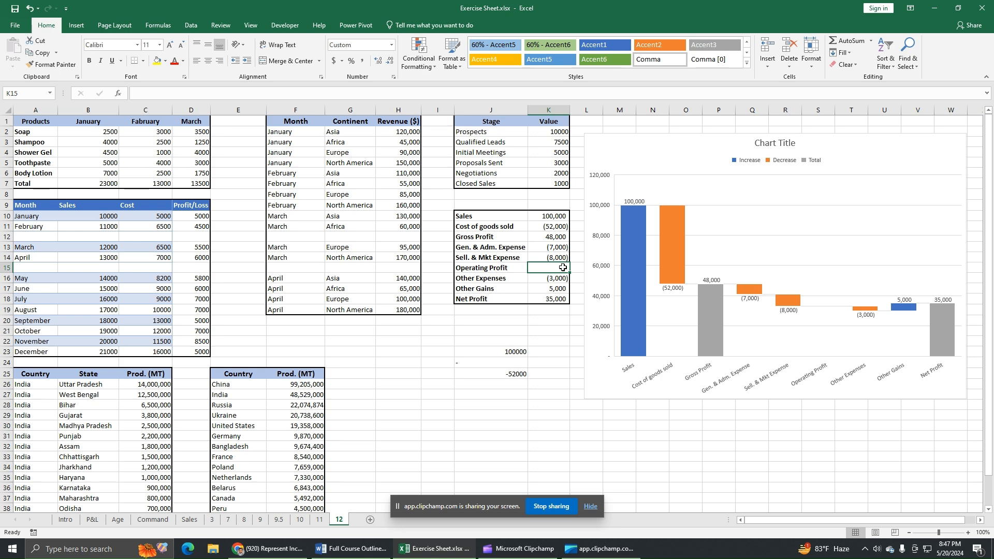
- Calculate Operating Profit in K15 with =SUM(K12:K14)
text(=s)
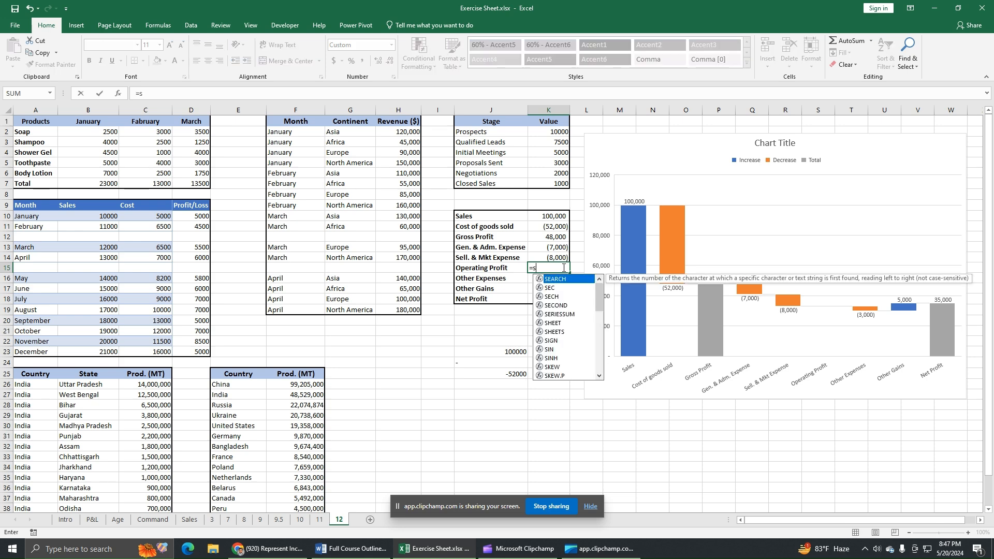
text(um()
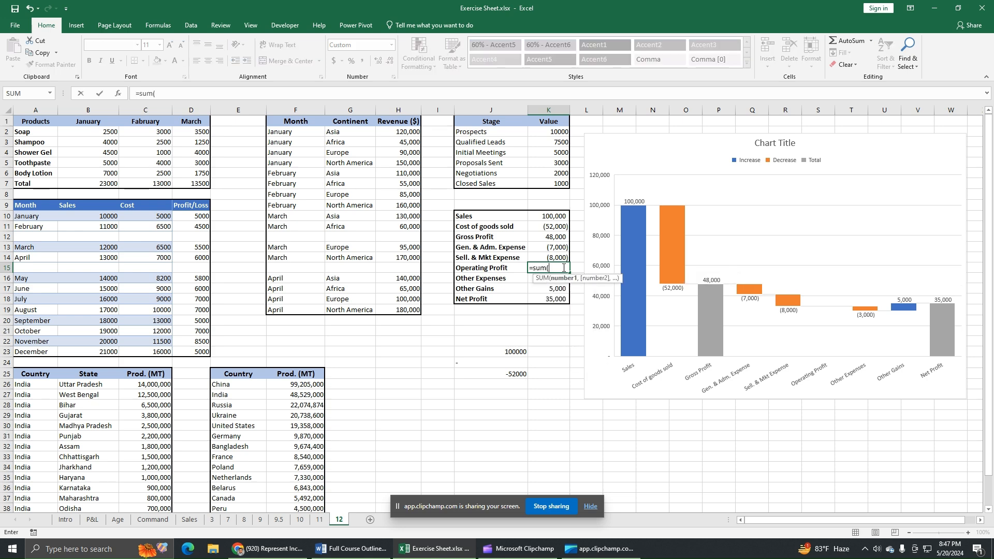
drag(564, 236, 564, 256)
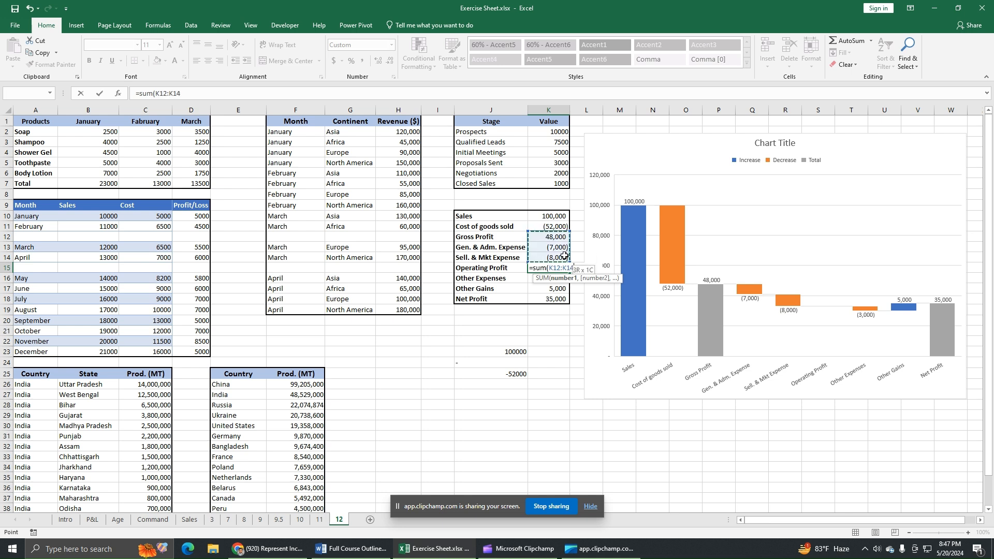
key(Return)
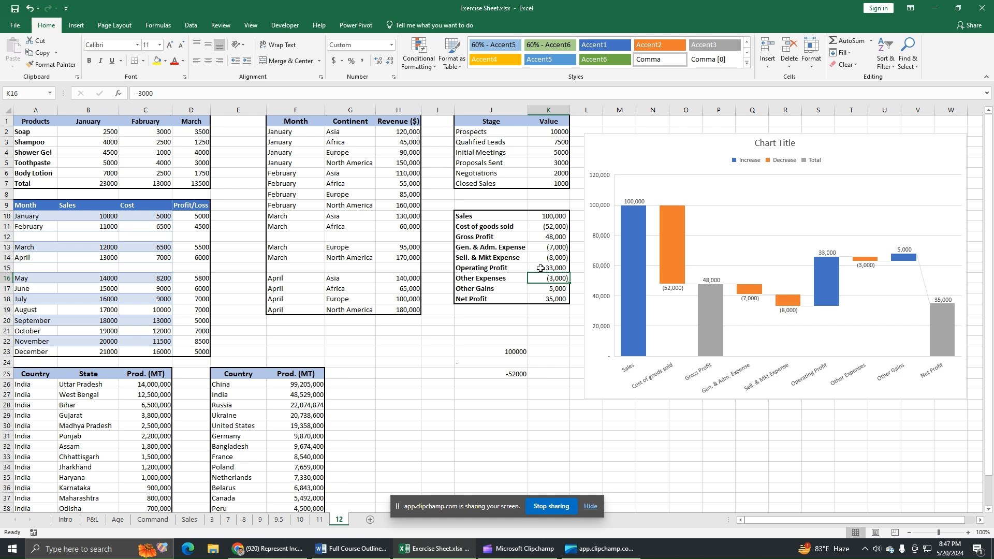
click(539, 268)
- Set the Operating Profit column in the waterfall chart as a total
mouse_move(830, 290)
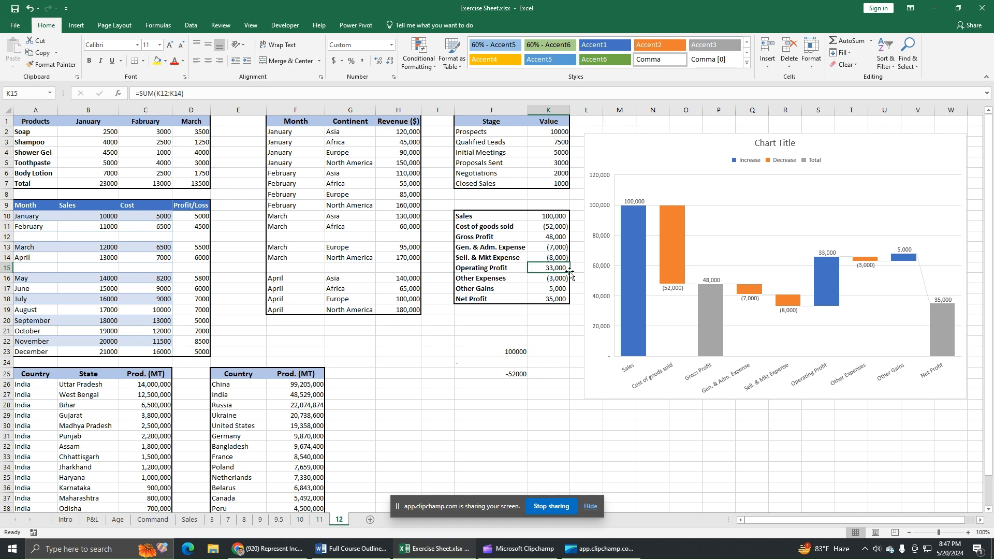
click(824, 290)
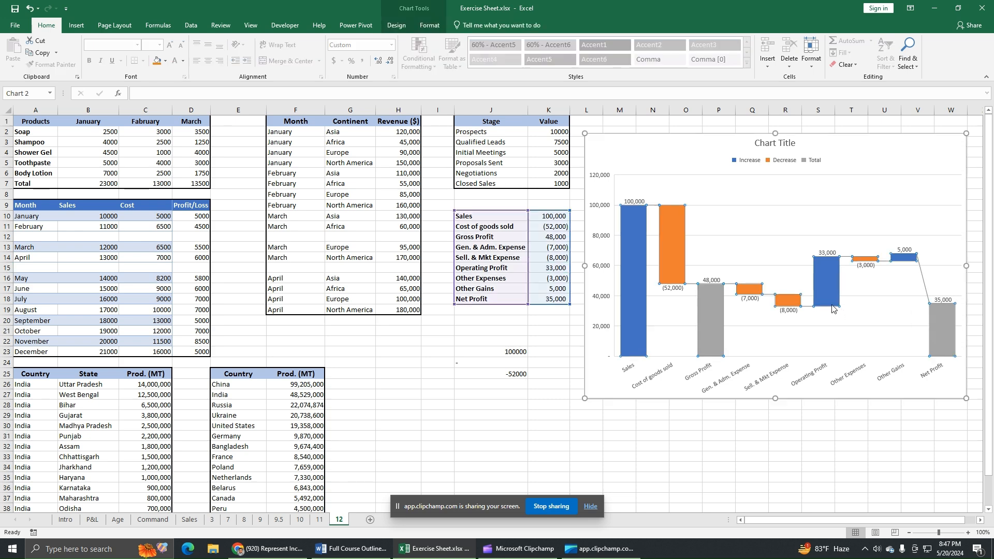
click(828, 303)
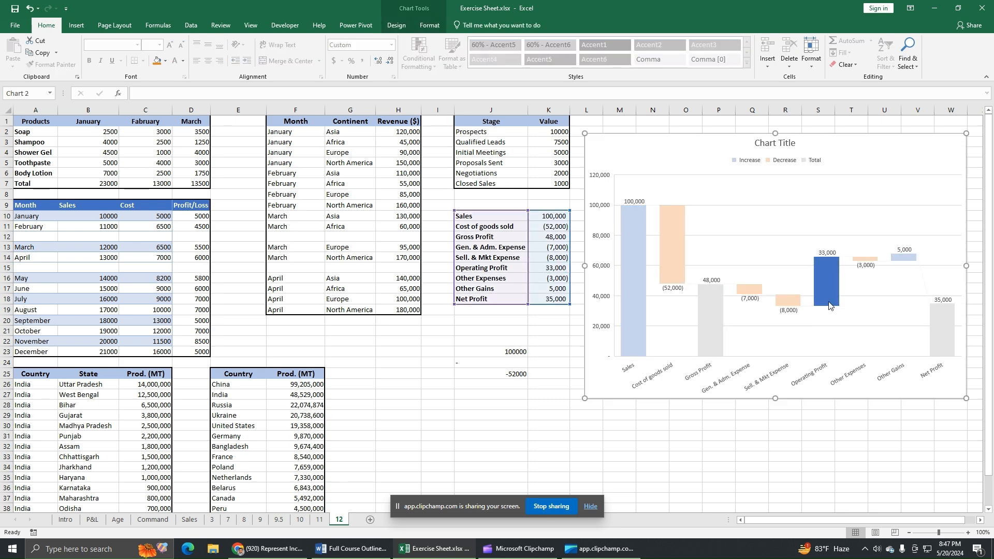
mouse_move(828, 295)
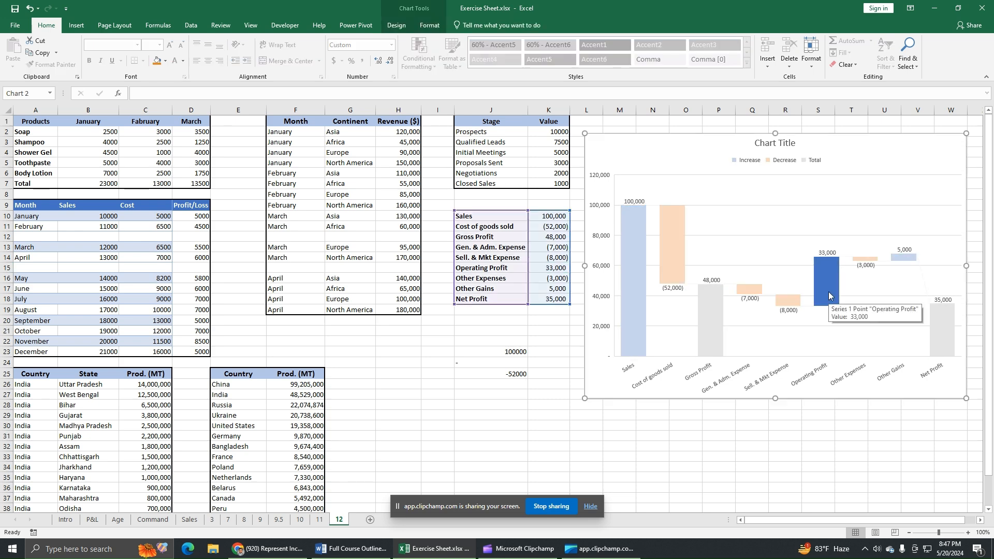
right_click(827, 281)
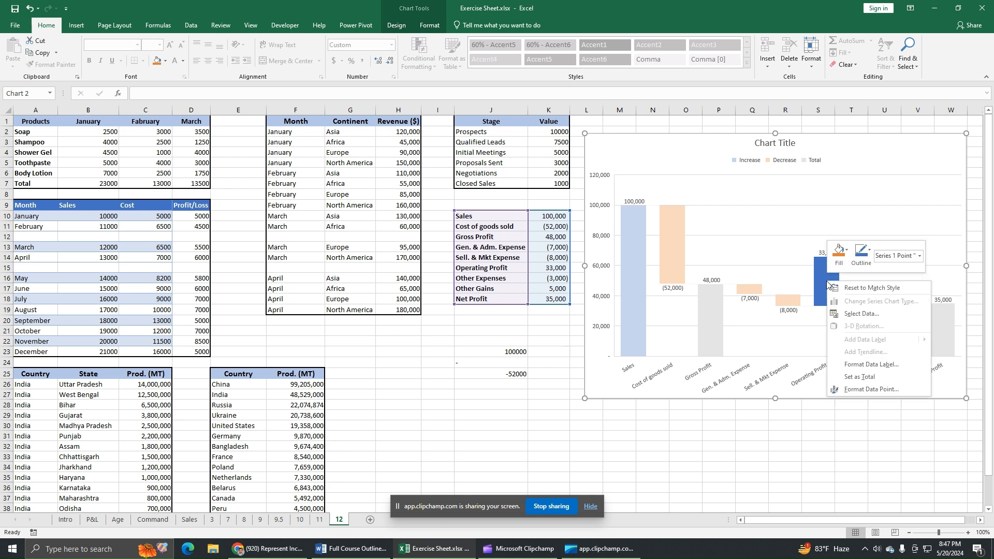
click(871, 378)
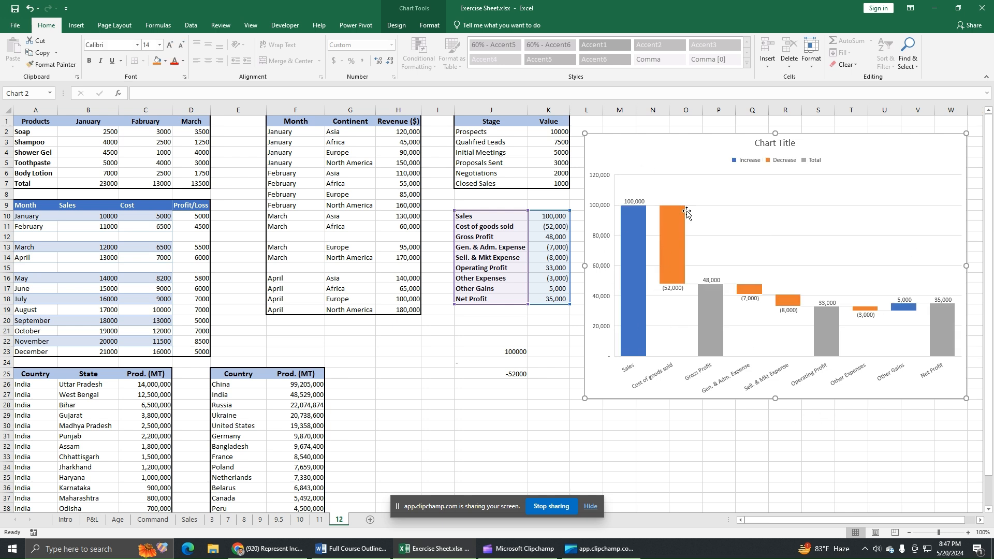
- Replace the chart title text with Financial Performance
click(776, 143)
drag(793, 143, 740, 146)
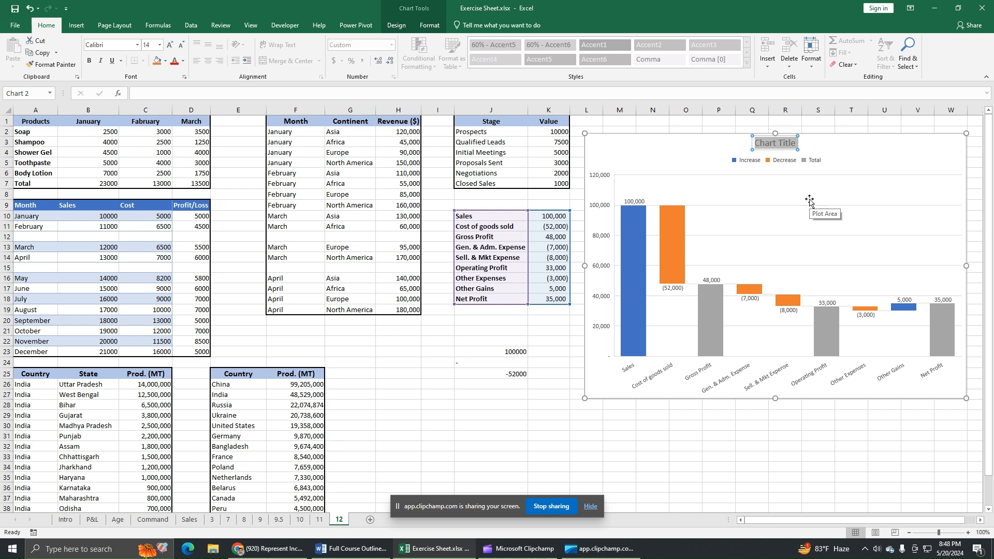
text(d)
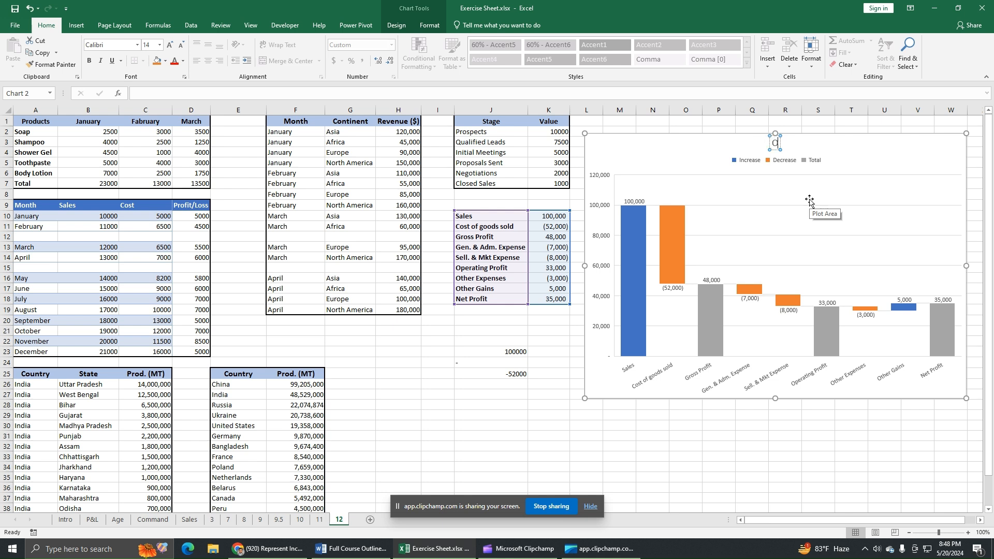
key(BackSpace)
key(BackSpace)
text(Performance)
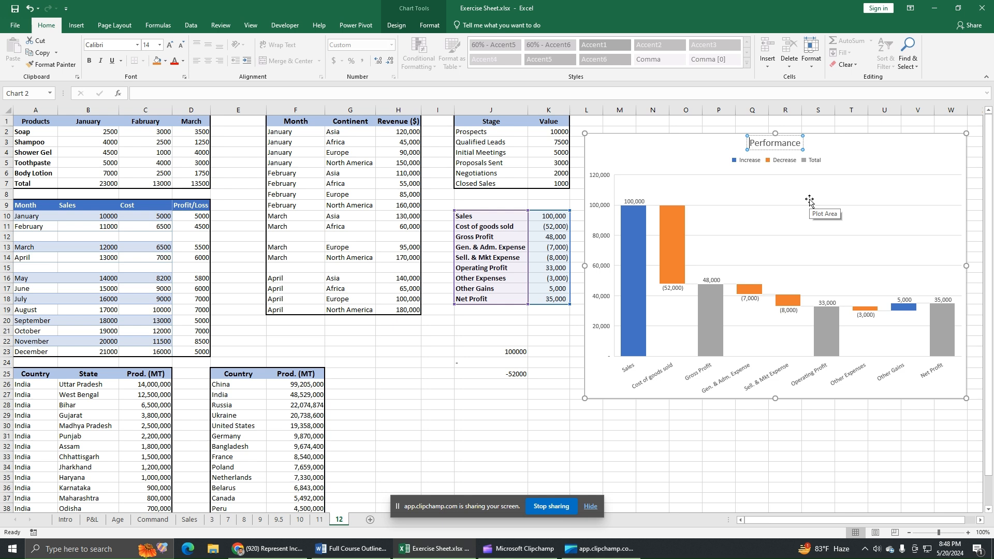
key(Home)
text(Financial)
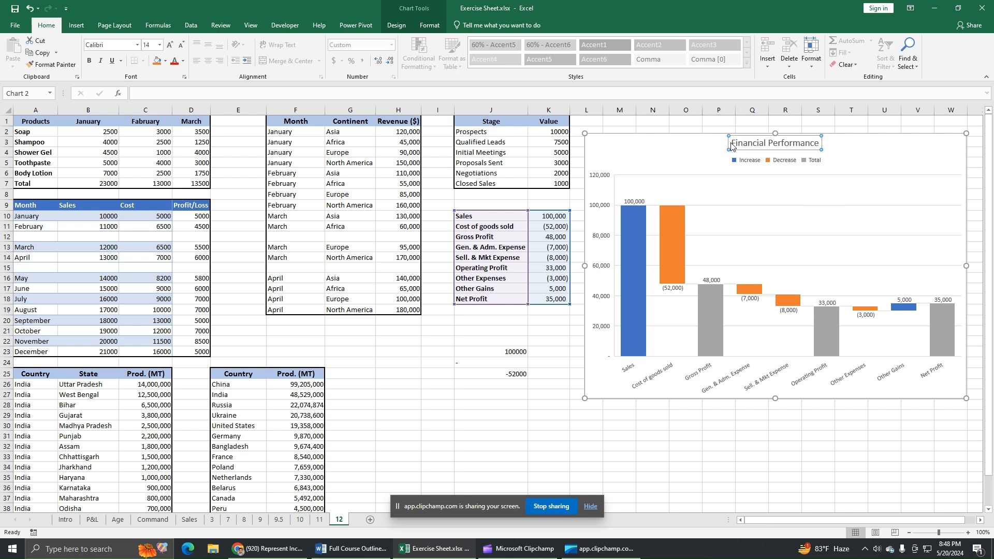
- Make the chart title bold and increase its font size to 16
triple_click(757, 147)
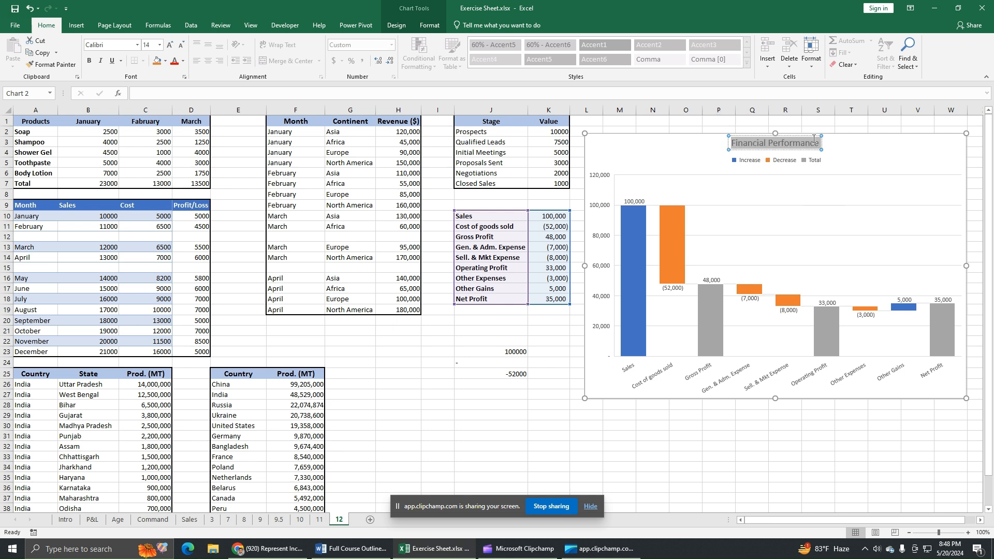
click(89, 60)
click(170, 45)
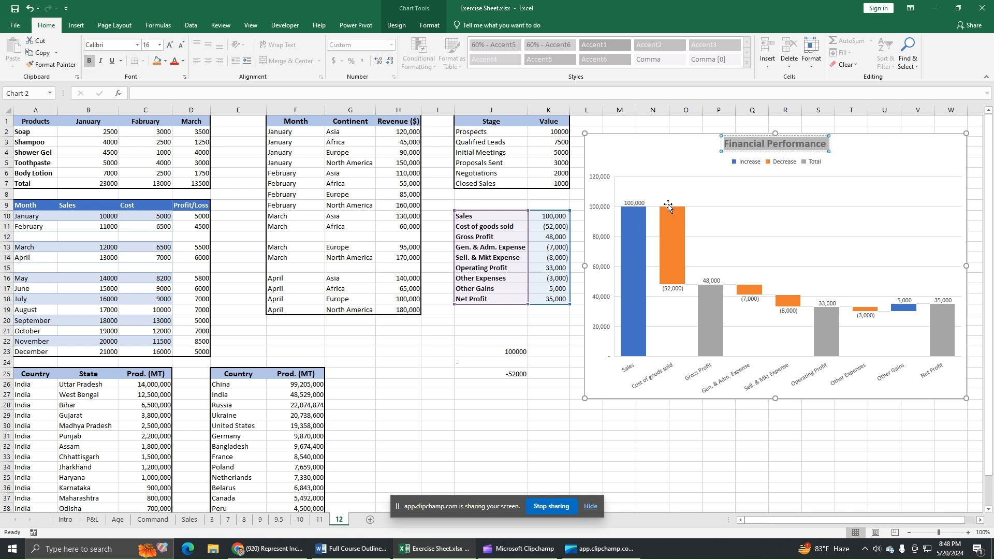
click(694, 209)
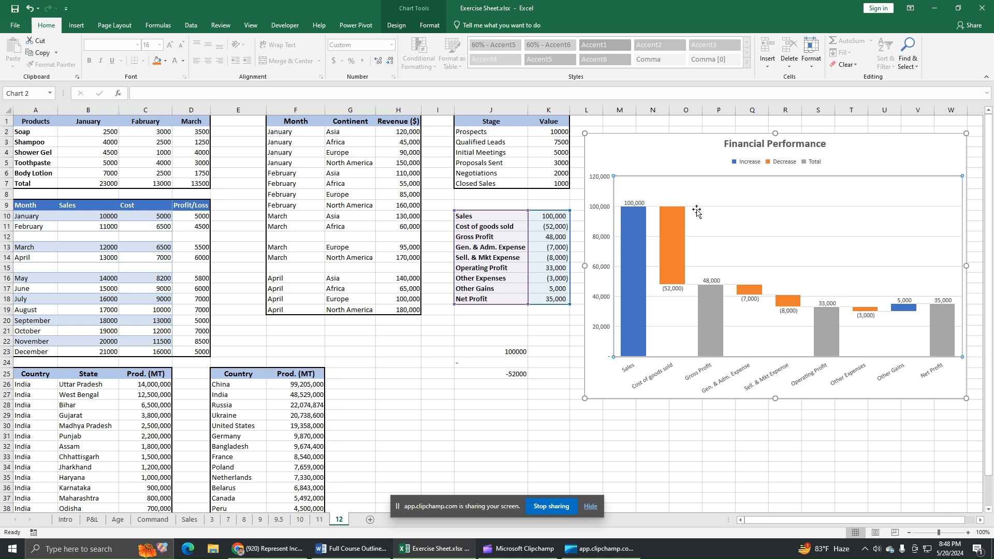
- Apply the second preset chart style, with an uppercase title and a horizontal axis title, to the waterfall chart
click(639, 164)
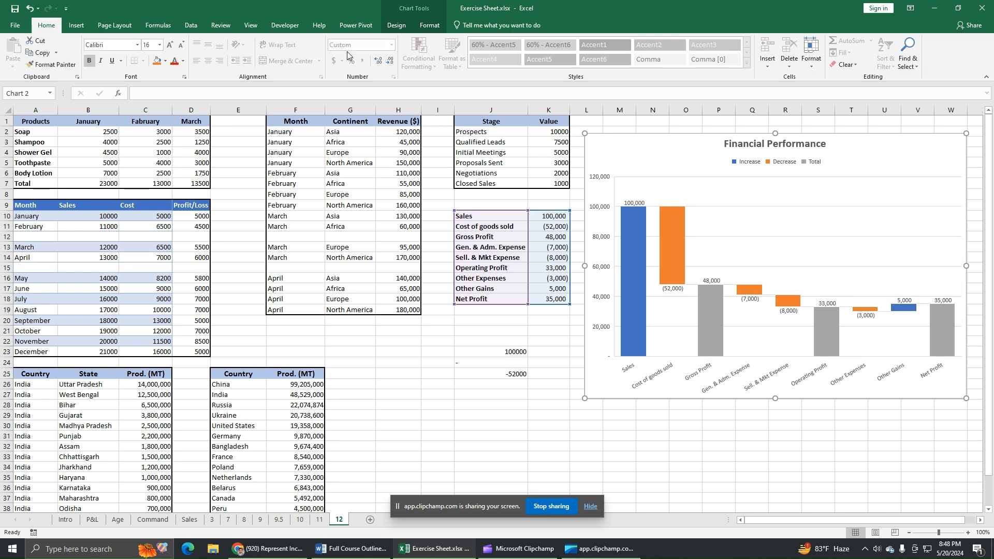
click(394, 25)
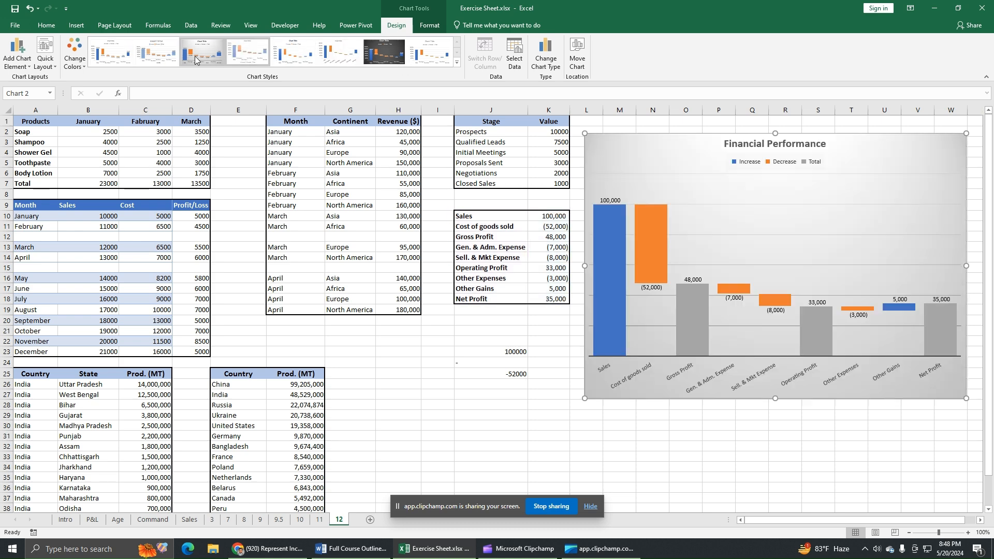
click(157, 52)
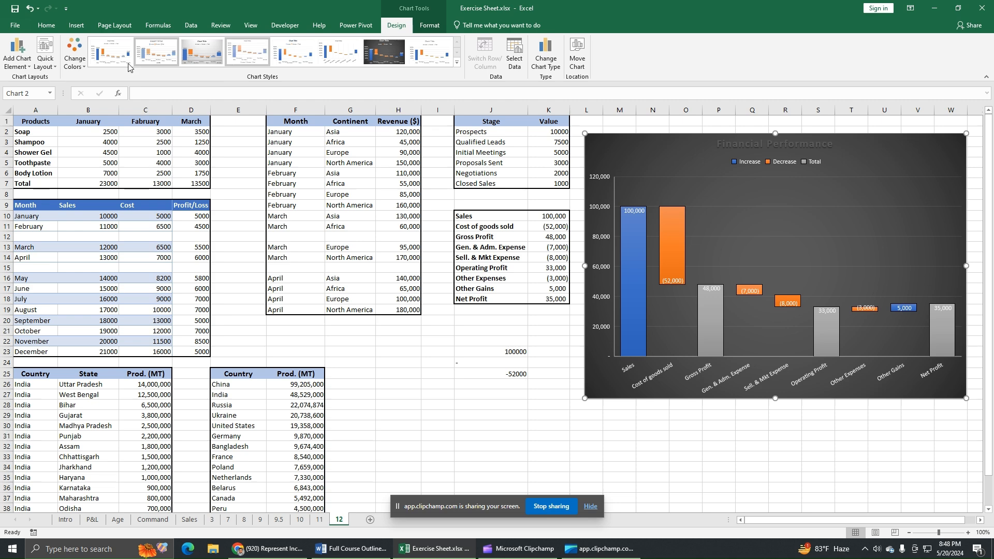
click(75, 54)
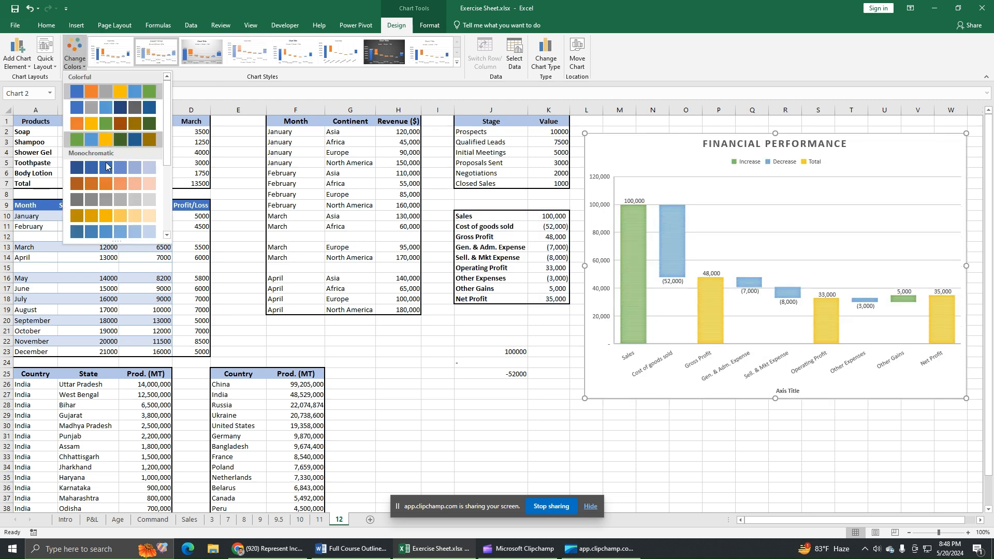
click(19, 66)
mouse_move(38, 92)
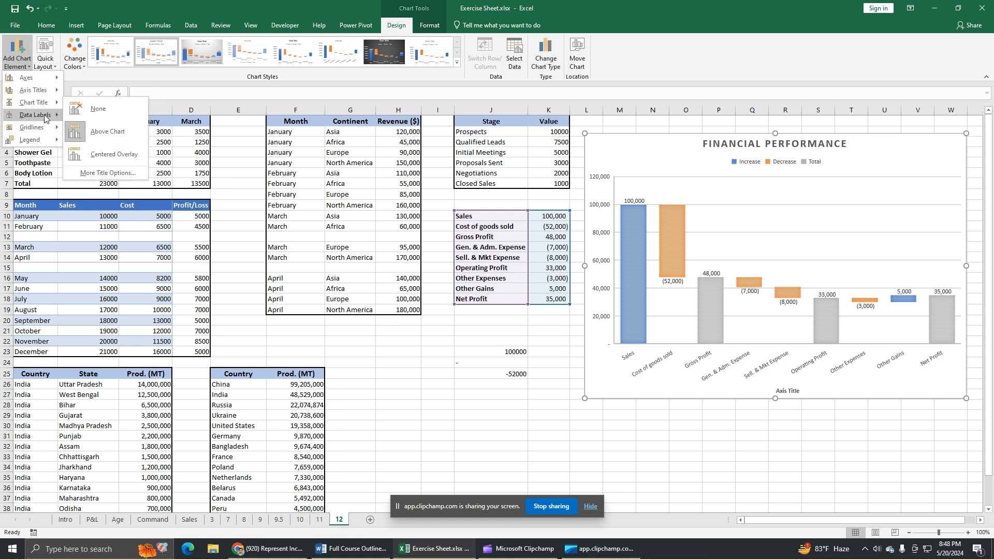
mouse_move(39, 115)
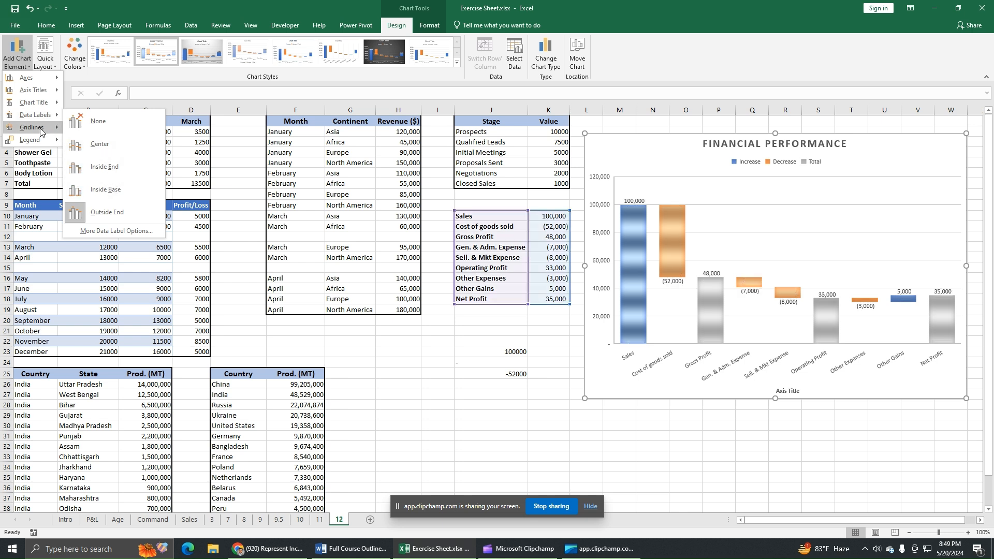
mouse_move(40, 132)
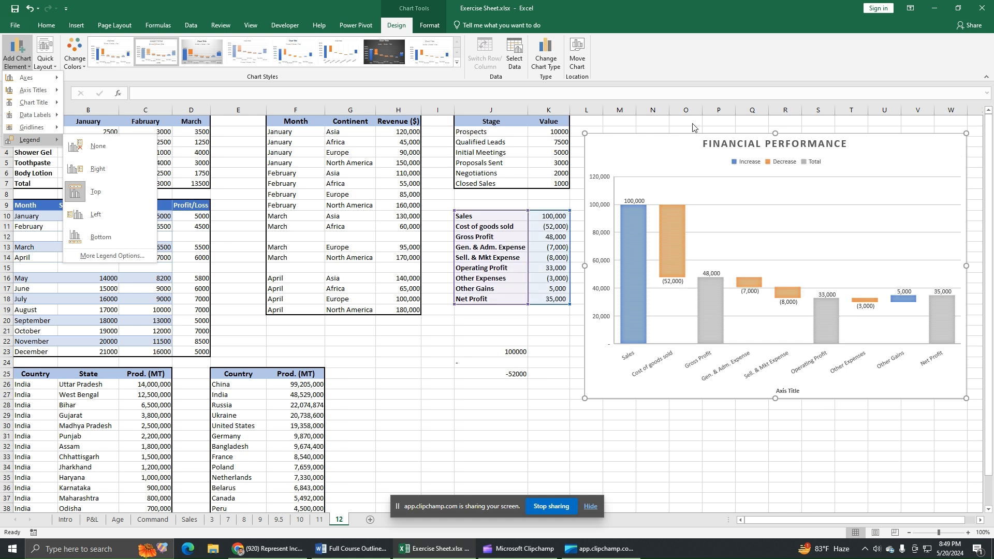
click(646, 148)
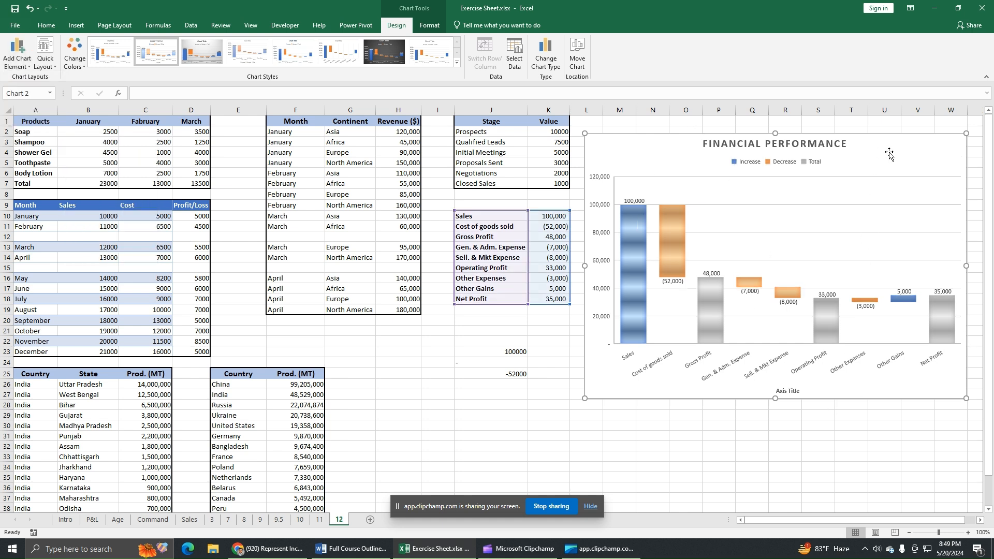
click(718, 436)
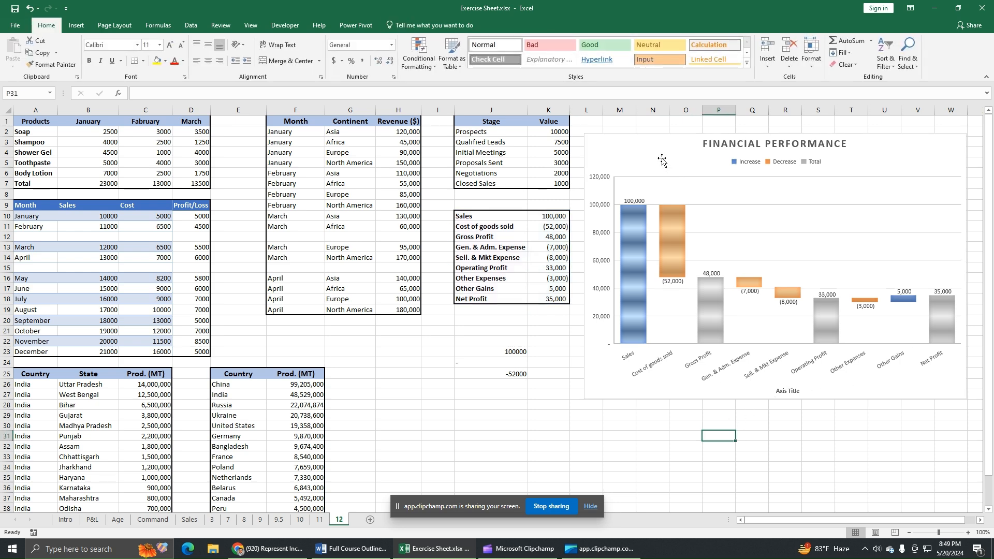
click(913, 202)
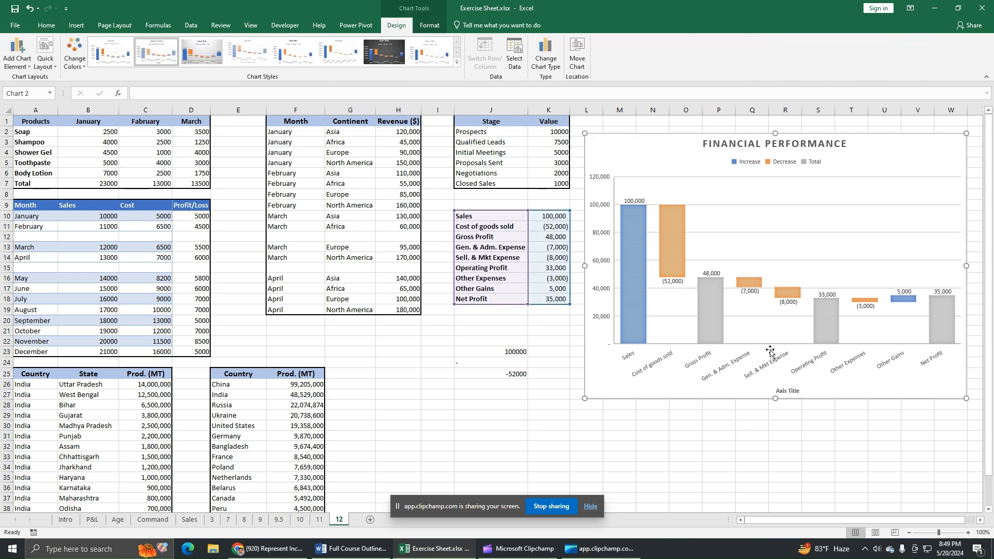